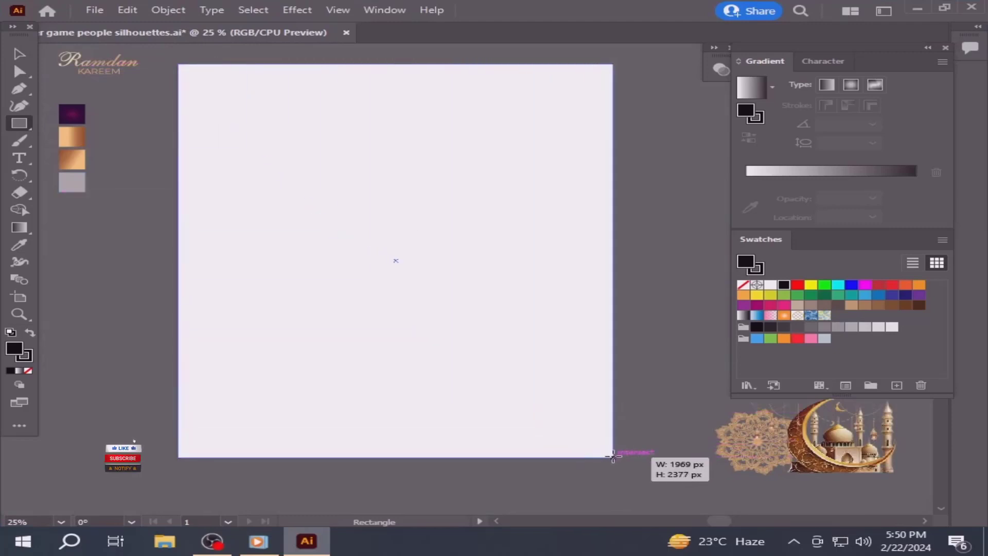
# Remove the stroke from the artboard-sized rectangle and fill it with the dark purple radial gradient sampled from the purple colour square.
pyautogui.click(20, 56)
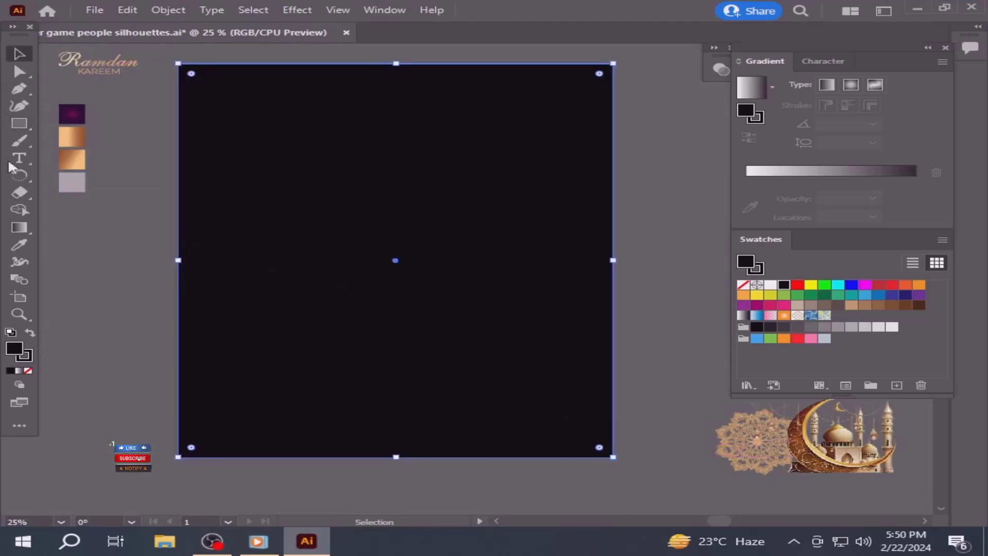
pyautogui.click(31, 356)
pyautogui.click(29, 370)
pyautogui.click(14, 349)
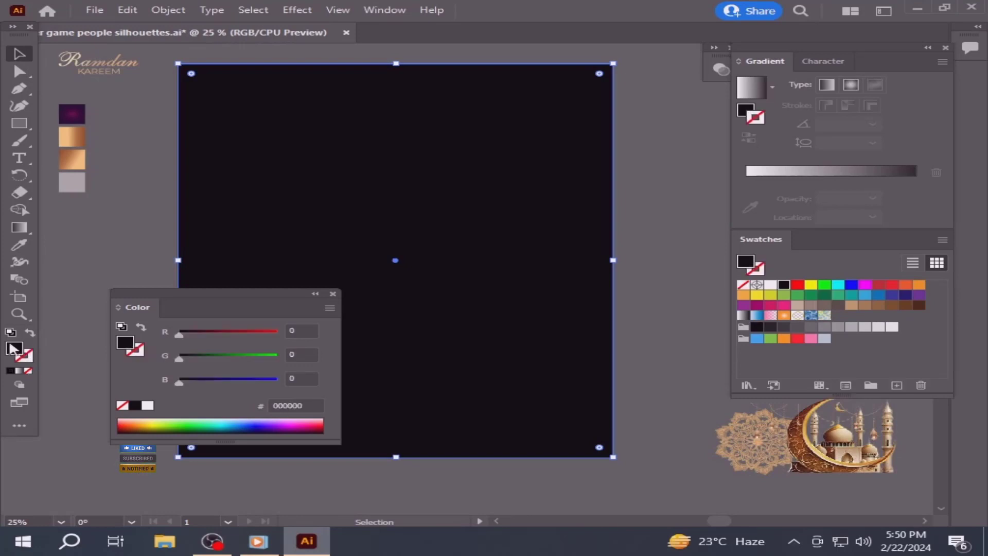
pyautogui.click(334, 295)
pyautogui.click(16, 243)
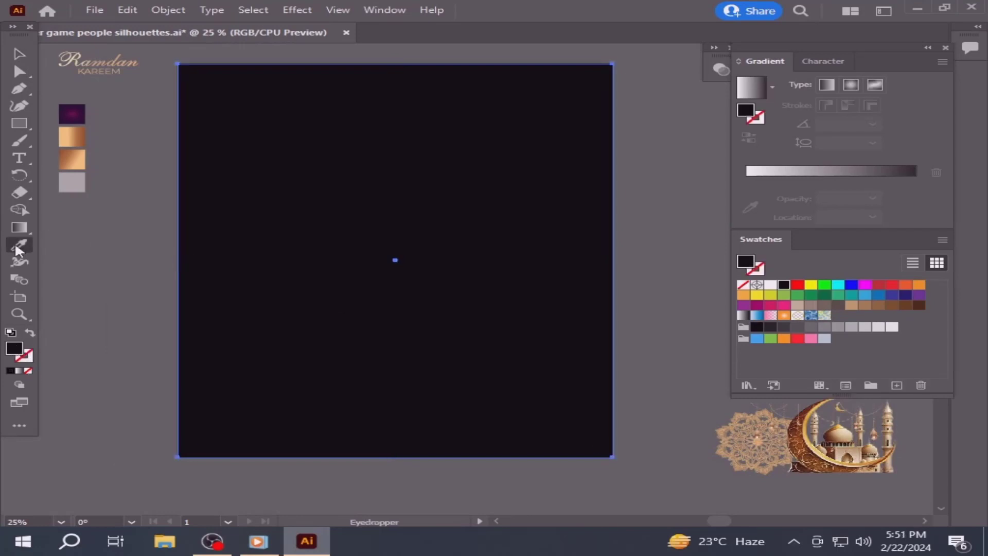
pyautogui.click(75, 115)
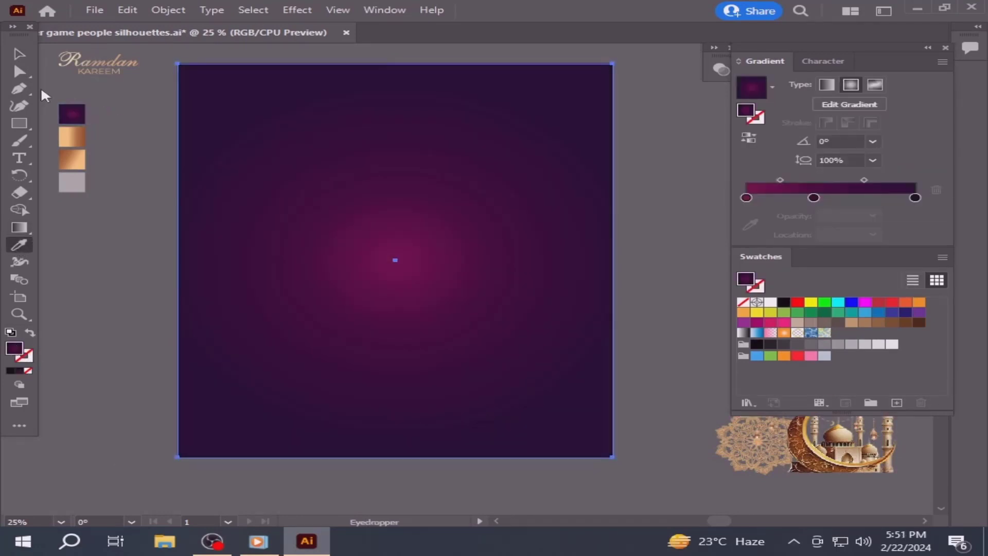
# Move the background's radial gradient to the upper centre, flatten it to an aspect ratio of about 72.7%, and widen it slightly.
pyautogui.click(19, 55)
pyautogui.click(19, 227)
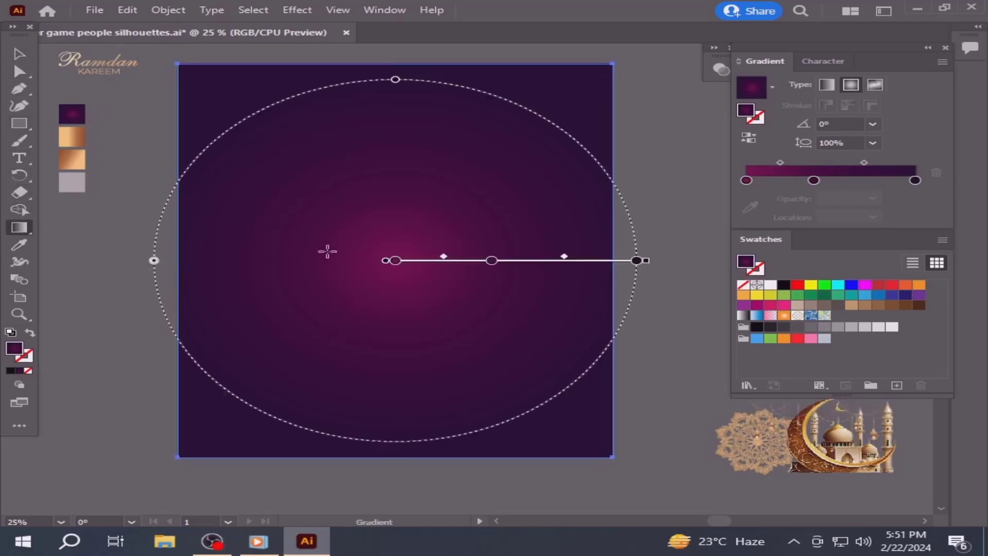
pyautogui.moveTo(514, 261)
pyautogui.mouseDown()
pyautogui.moveTo(504, 119)
pyautogui.moveTo(501, 182)
pyautogui.moveTo(519, 243)
pyautogui.mouseUp()
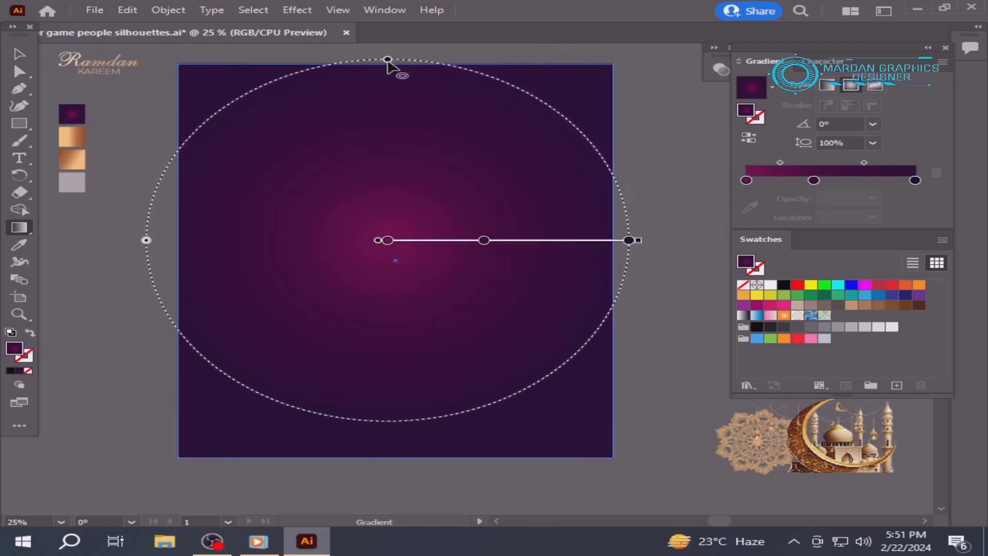
pyautogui.moveTo(387, 60); pyautogui.dragTo(387, 108)
pyautogui.moveTo(517, 240); pyautogui.dragTo(522, 122)
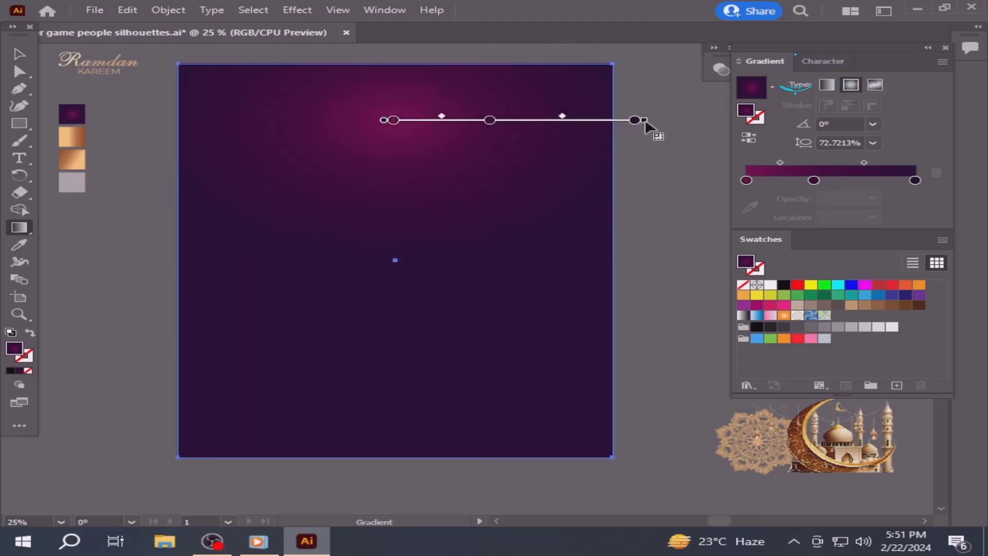
pyautogui.moveTo(647, 122); pyautogui.dragTo(682, 123)
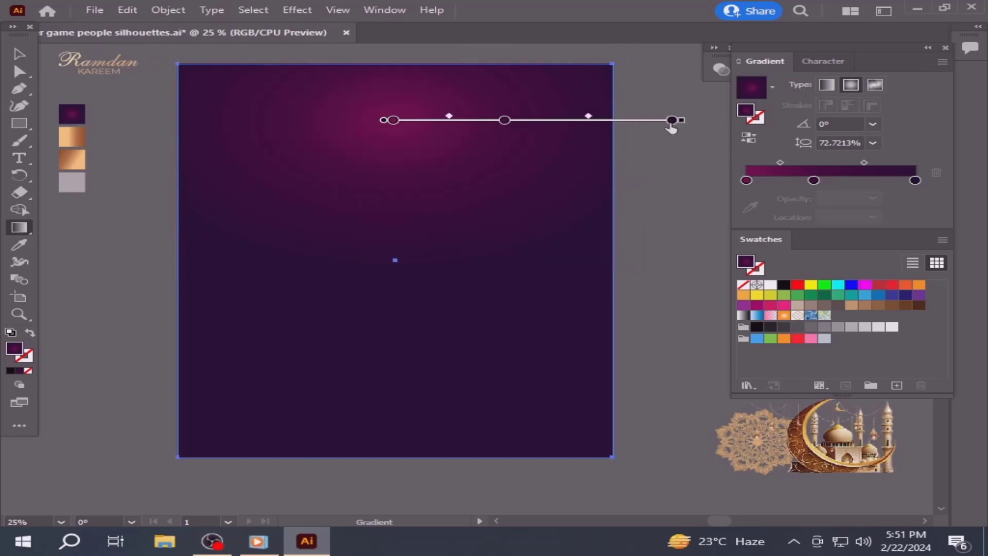
pyautogui.moveTo(562, 120); pyautogui.dragTo(566, 109)
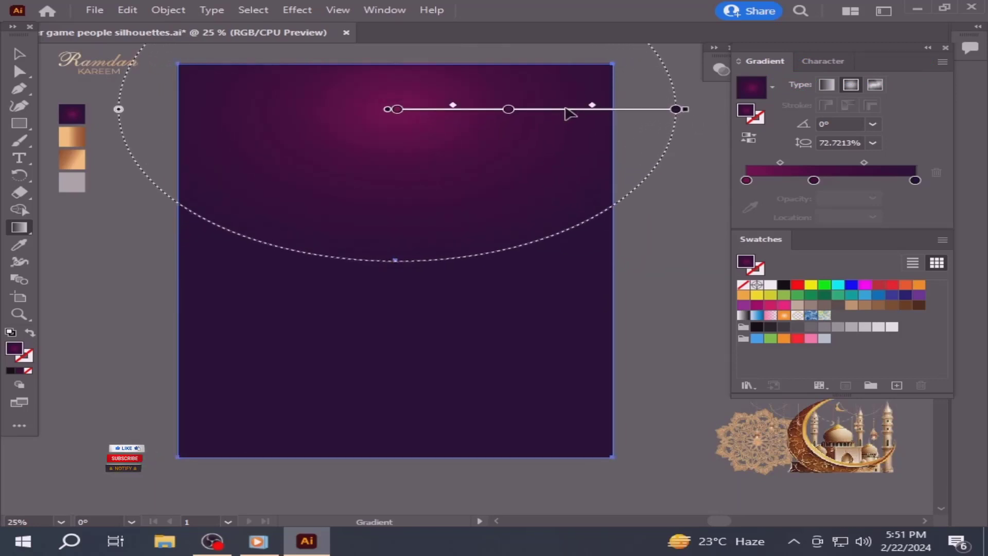
pyautogui.press('v')
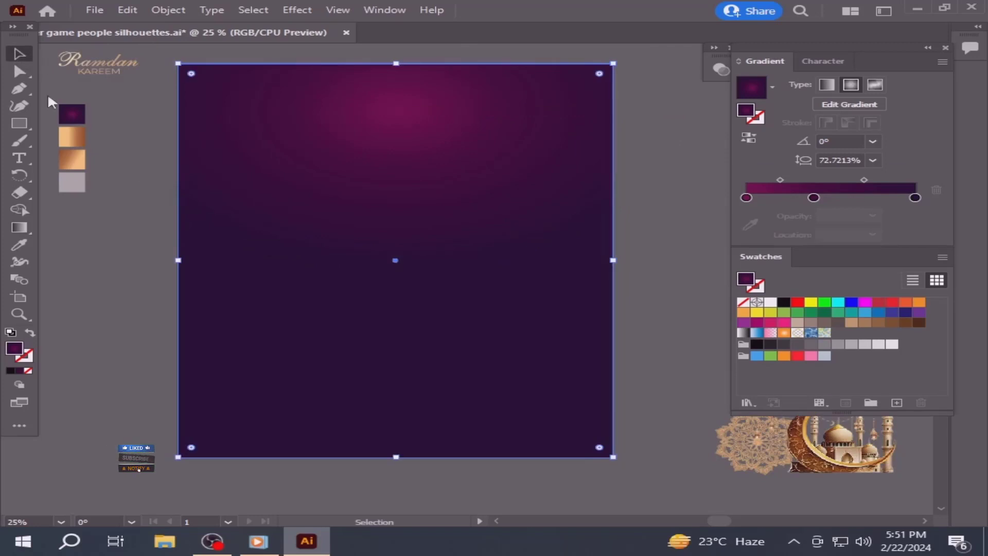
# Lock the purple gradient background rectangle.
pyautogui.click(182, 14)
pyautogui.moveTo(235, 107)
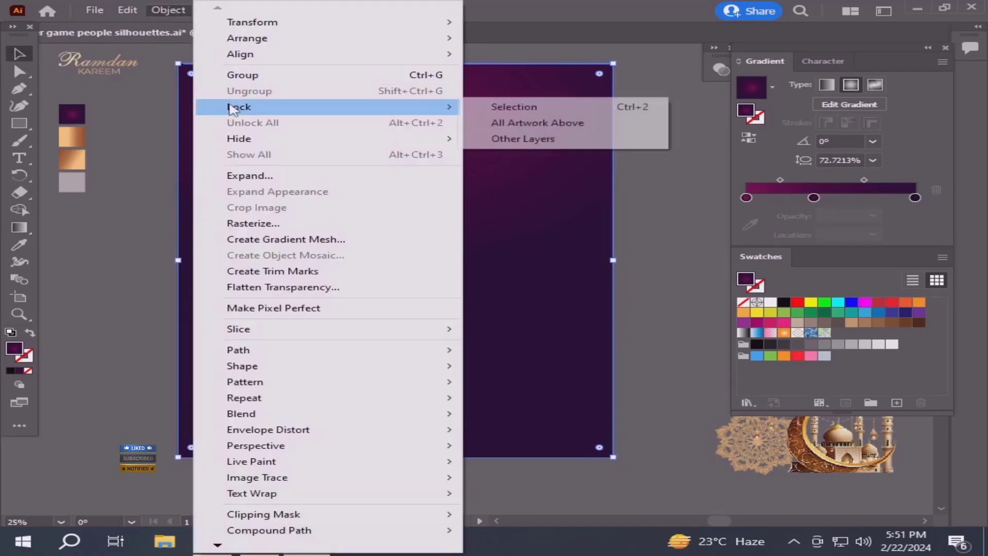
pyautogui.click(513, 107)
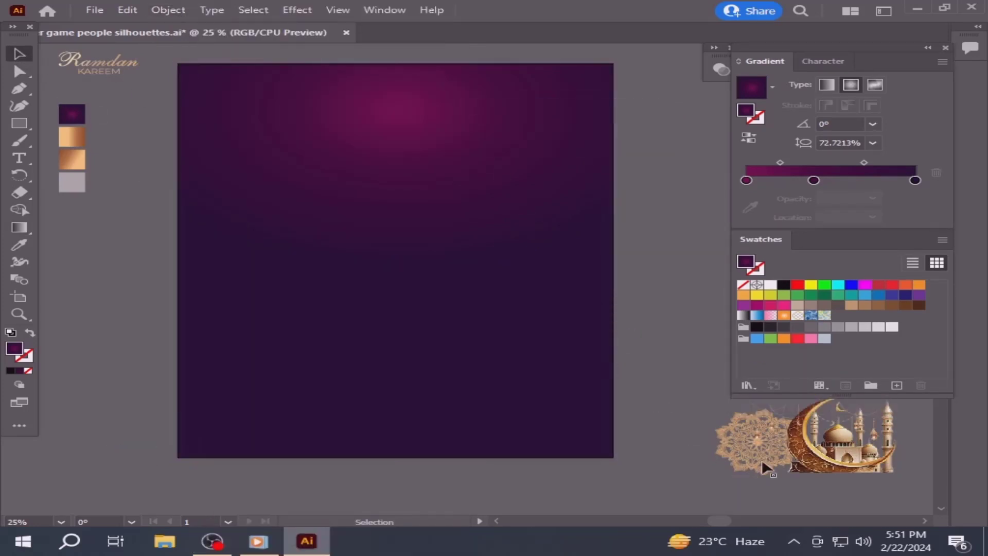
# Move the gold mandala onto the background, bring it to the front, and enlarge it past the artboard's side edges.
pyautogui.moveTo(752, 435); pyautogui.dragTo(413, 221)
pyautogui.rightClick(412, 222)
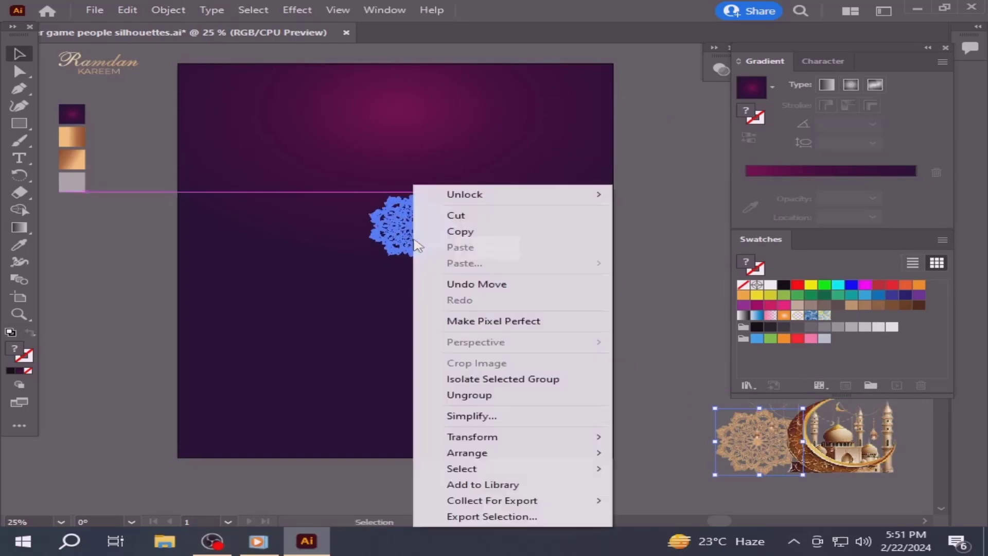
pyautogui.moveTo(500, 453)
pyautogui.click(644, 451)
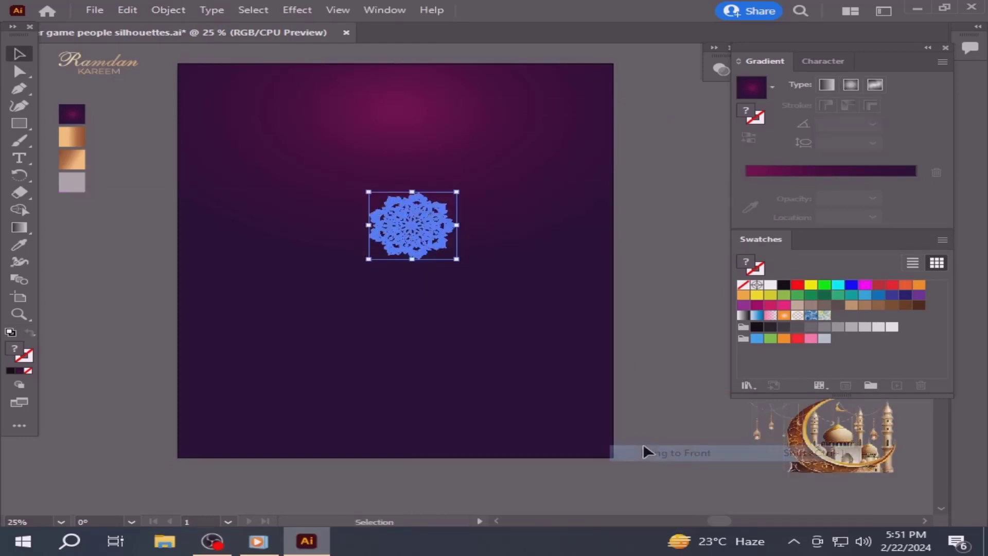
pyautogui.moveTo(416, 253); pyautogui.dragTo(729, 424)
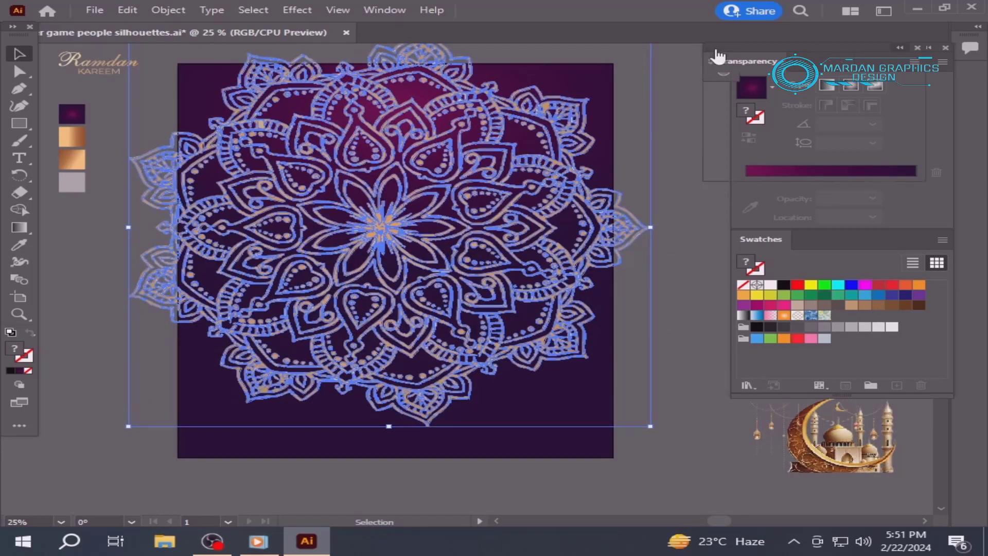
# Reduce the mandala's opacity to 10%.
pyautogui.click(721, 68)
pyautogui.moveTo(736, 50); pyautogui.dragTo(713, 70)
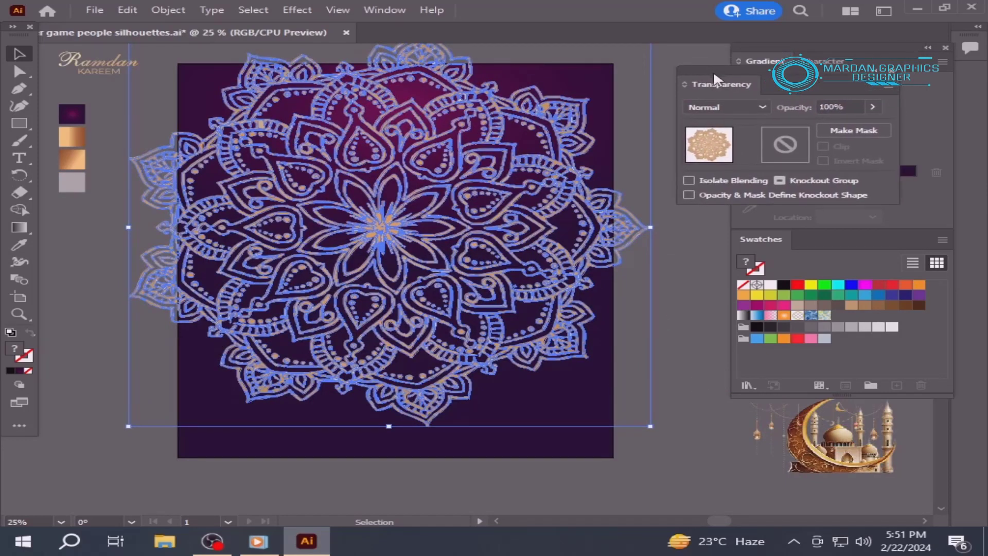
pyautogui.click(872, 107)
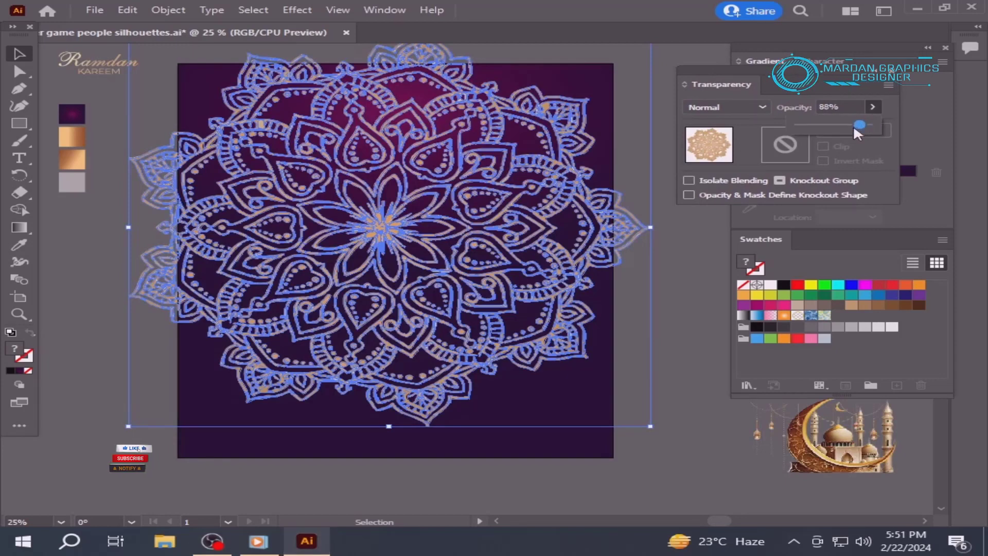
pyautogui.moveTo(854, 130); pyautogui.dragTo(803, 125)
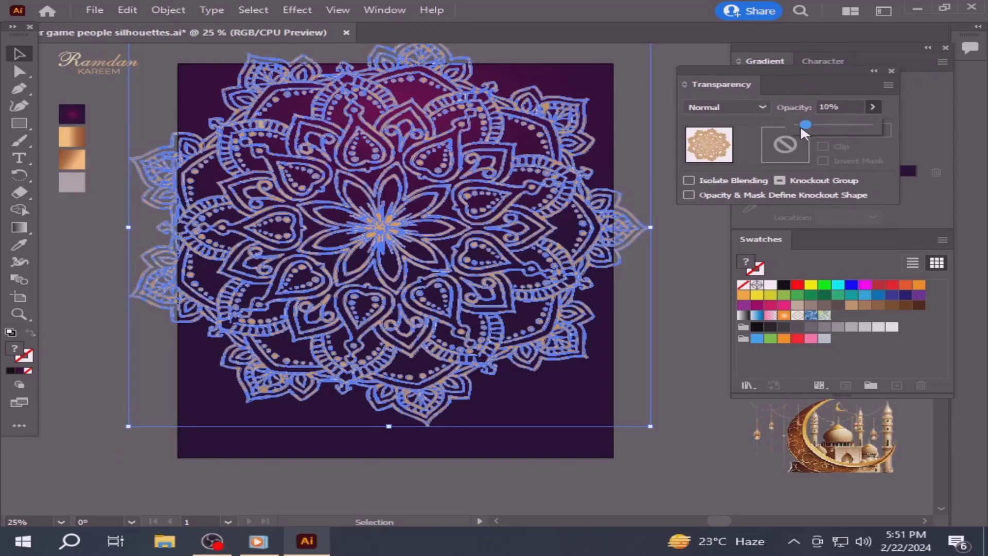
pyautogui.click(668, 298)
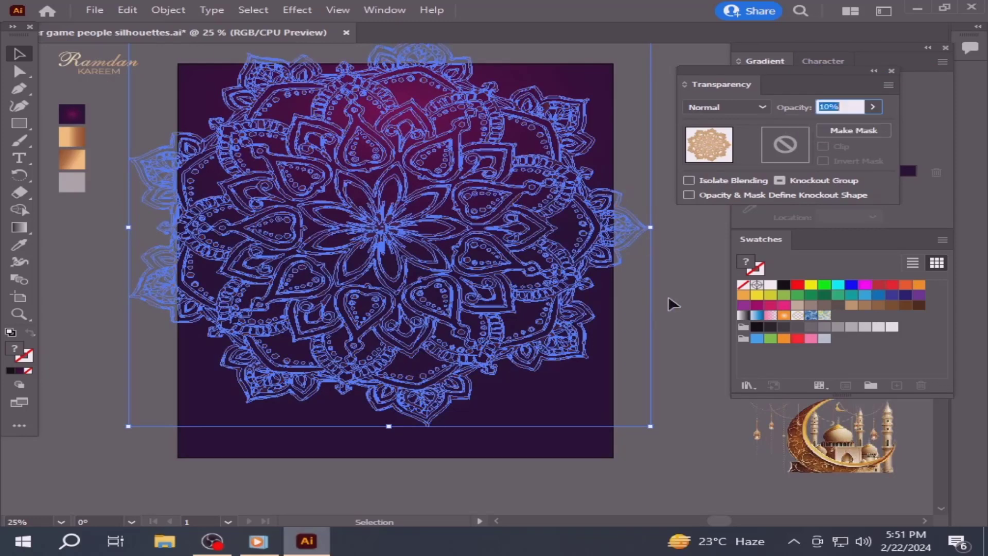
pyautogui.click(686, 280)
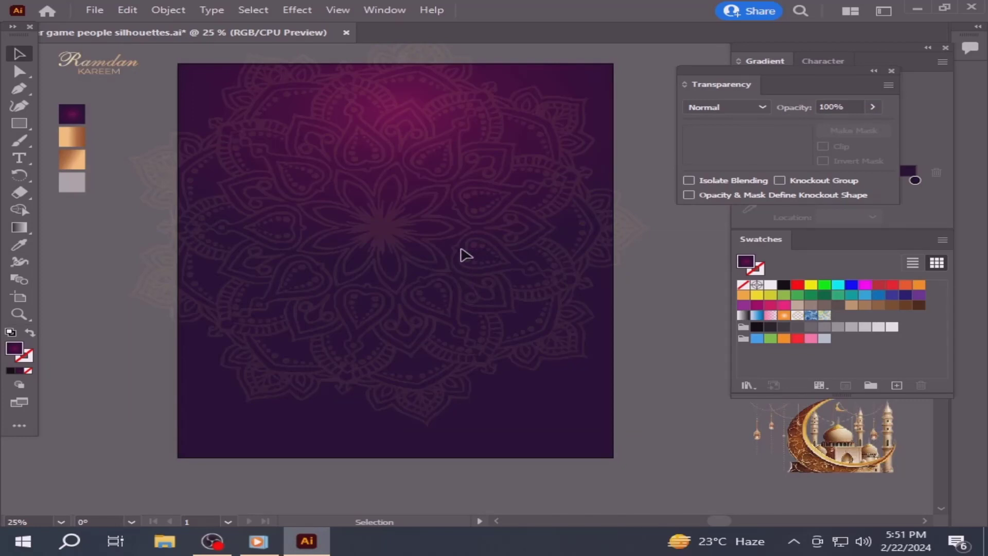
# Shift the faded mandala about 54 px right and 34 px down to centre it better, and lock it.
pyautogui.moveTo(469, 264); pyautogui.dragTo(479, 265)
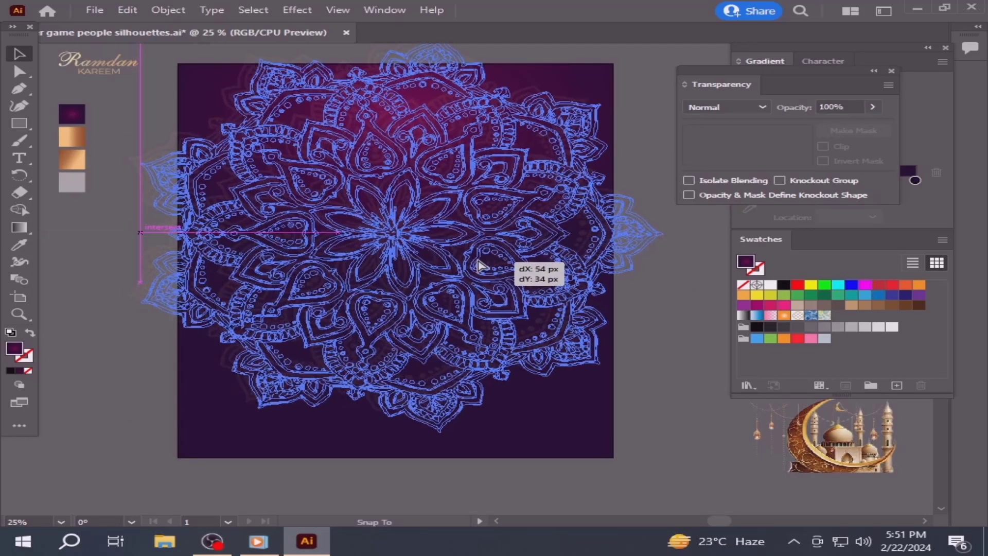
pyautogui.moveTo(650, 332); pyautogui.dragTo(650, 332)
pyautogui.click(670, 332)
pyautogui.click(502, 261)
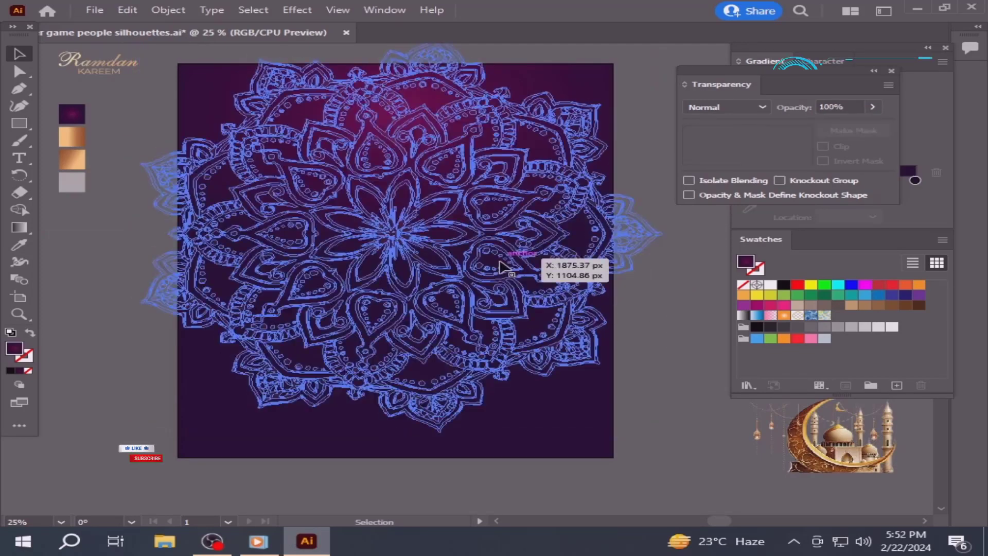
pyautogui.click(168, 10)
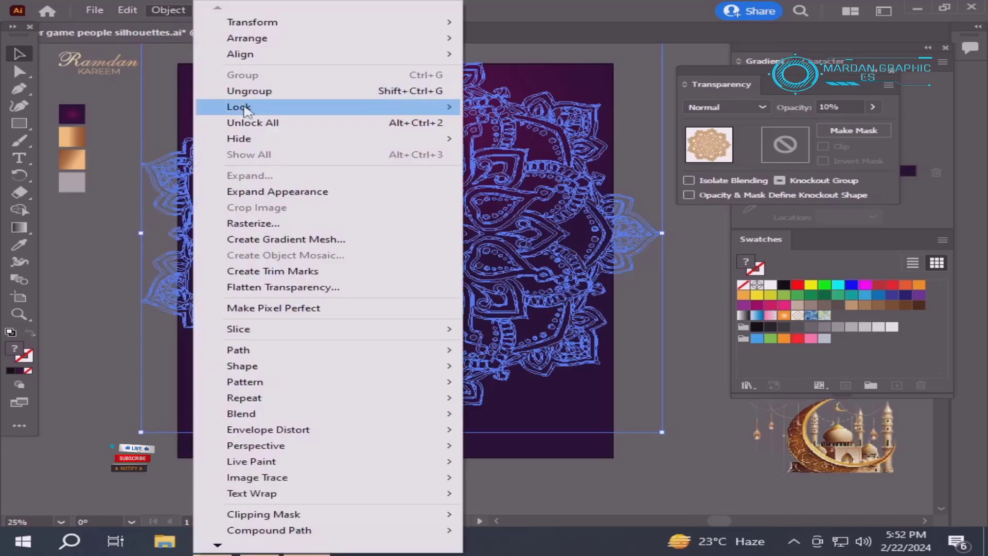
pyautogui.moveTo(426, 110)
pyautogui.click(481, 107)
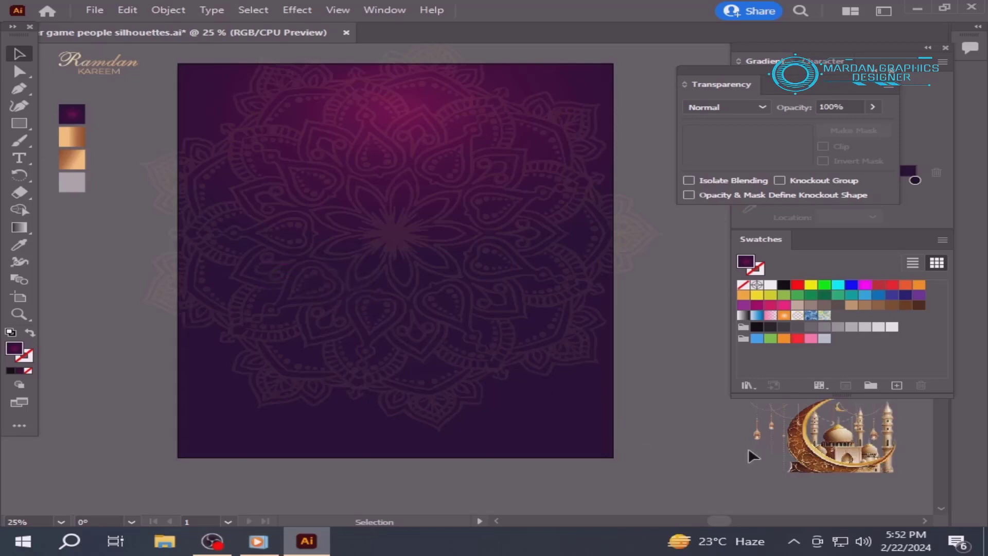
# Move the hanging lantern garland onto the upper part of the artboard and bring it to the front.
pyautogui.moveTo(756, 436); pyautogui.dragTo(332, 166)
pyautogui.rightClick(330, 166)
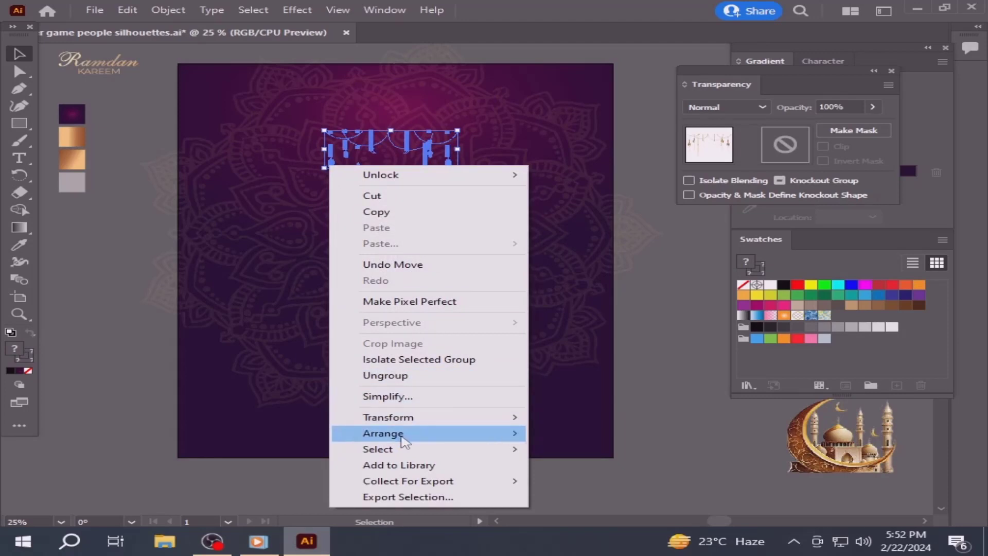
pyautogui.moveTo(404, 441)
pyautogui.click(571, 435)
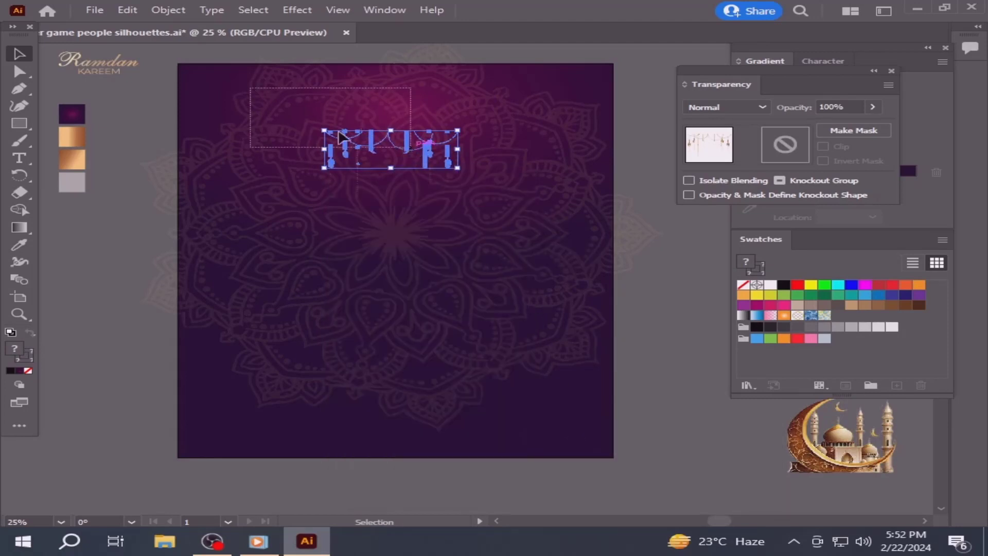
# Align the lantern garland with the artboard's top-left corner and scale it to span the artboard, about 1951 px wide.
pyautogui.moveTo(340, 136); pyautogui.dragTo(229, 82)
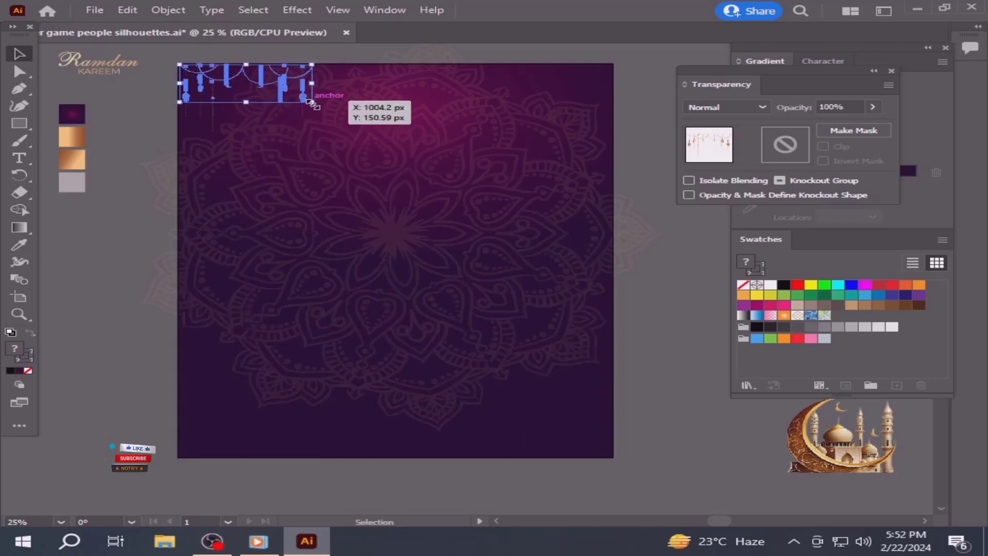
pyautogui.moveTo(312, 104); pyautogui.dragTo(613, 217)
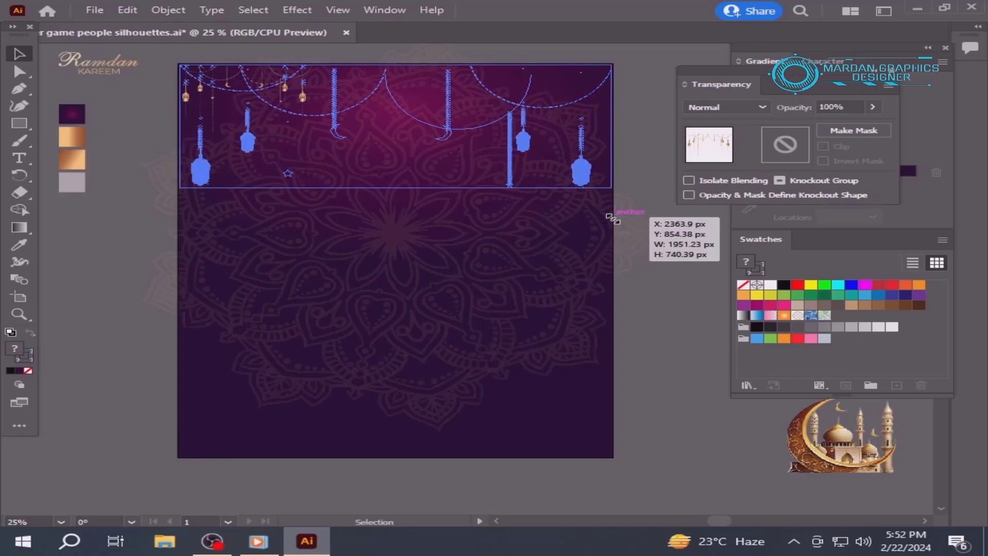
pyautogui.moveTo(636, 250); pyautogui.dragTo(638, 252)
pyautogui.click(624, 276)
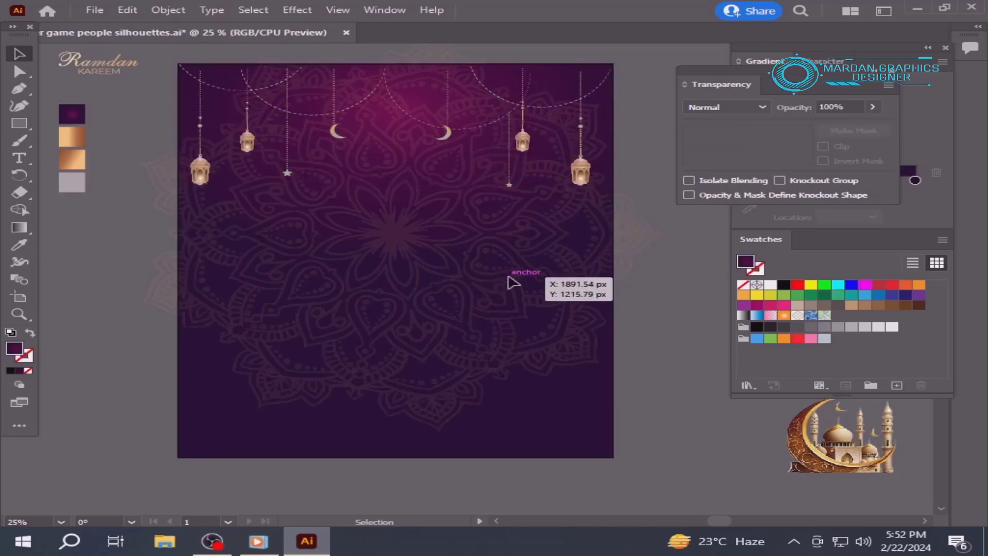
# Bring the enlarged lantern garland to the front of the stacking order.
pyautogui.click(586, 175)
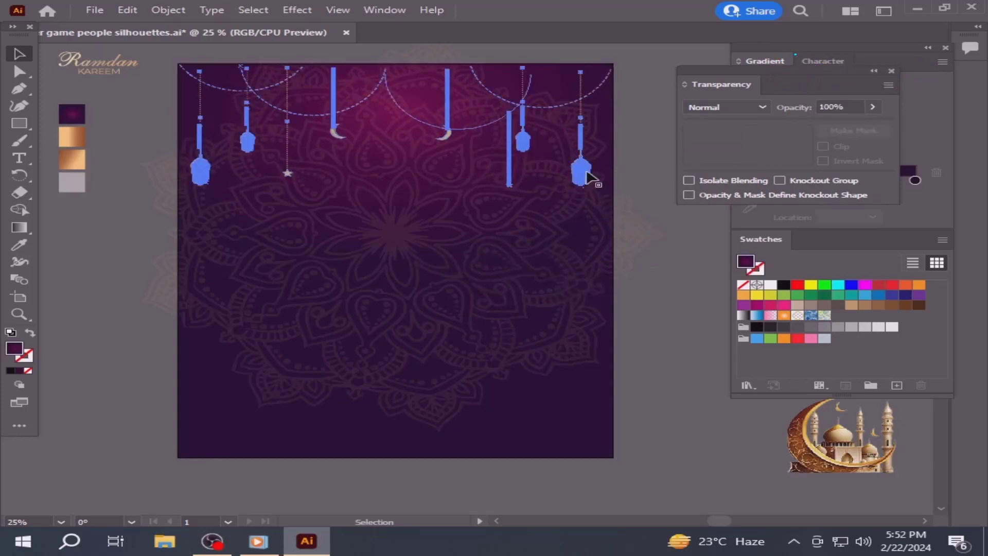
pyautogui.rightClick(587, 177)
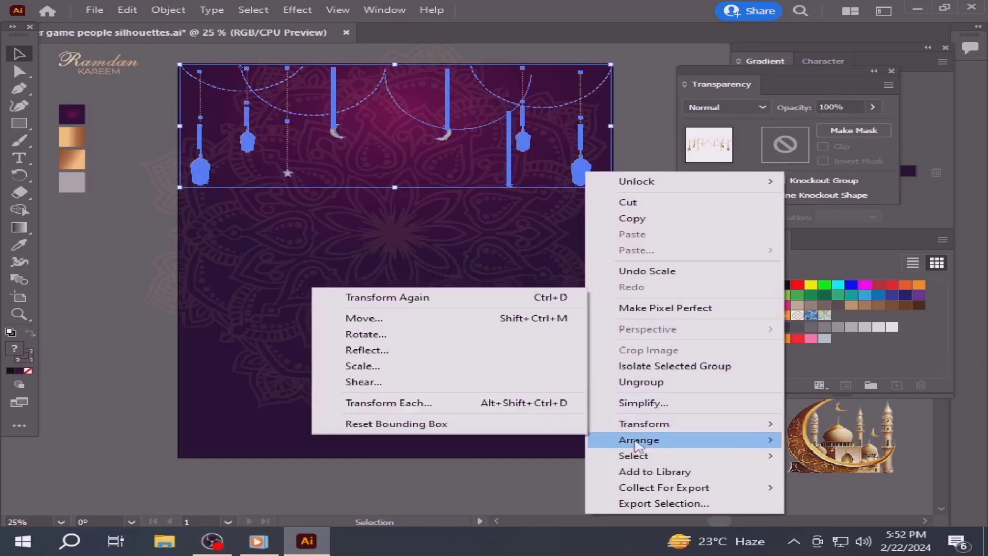
pyautogui.moveTo(638, 444)
pyautogui.click(565, 439)
pyautogui.click(505, 390)
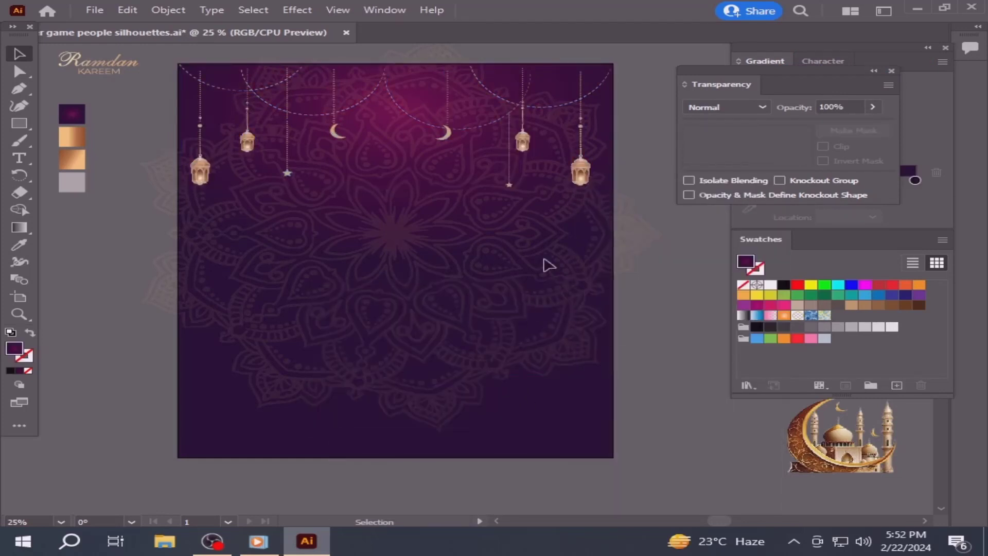
# Nudge the lantern garland slightly upward against the artboard's top edge.
pyautogui.click(523, 150)
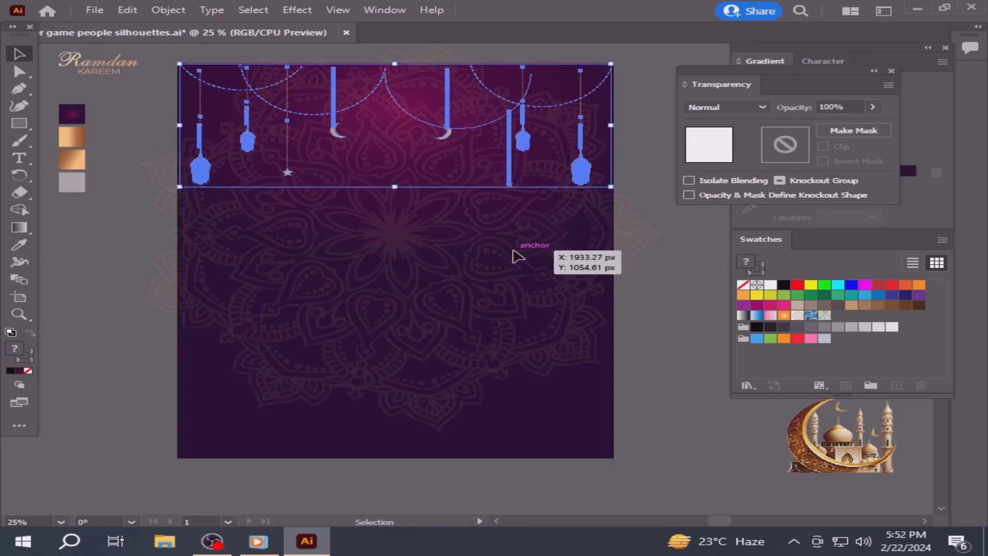
pyautogui.hotkey('ctrl', 'shift', 'a')
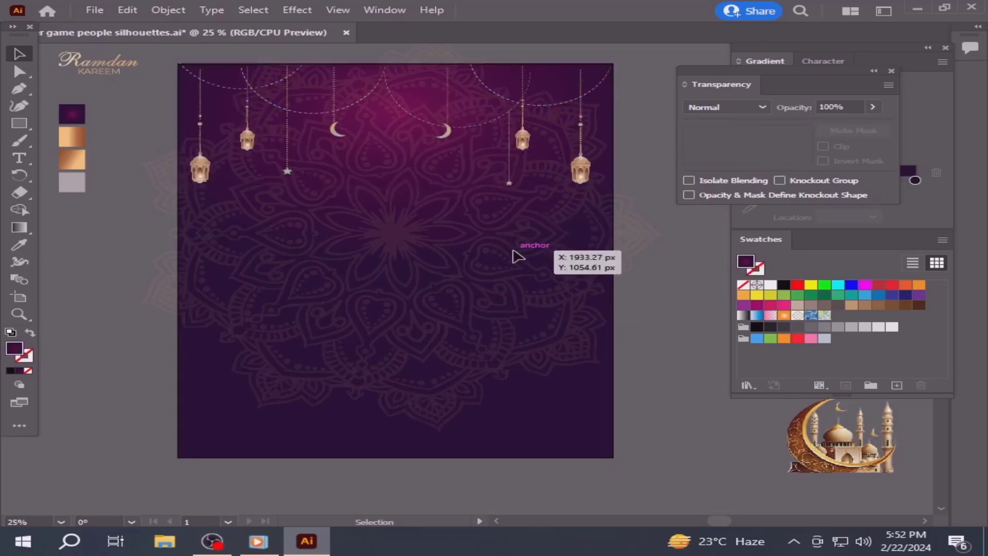
pyautogui.click(519, 145)
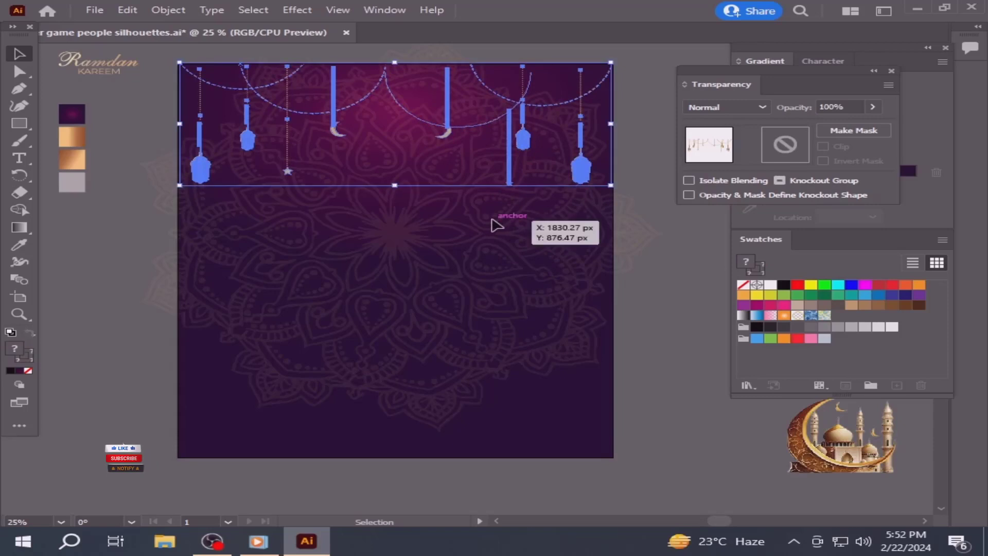
pyautogui.hotkey('ctrl', 'shift', 'a')
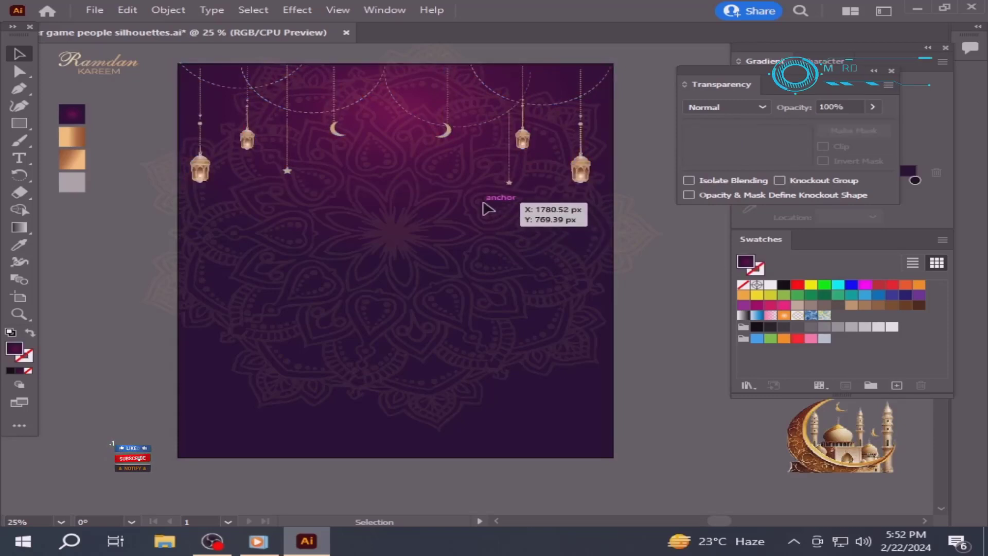
pyautogui.click(249, 146)
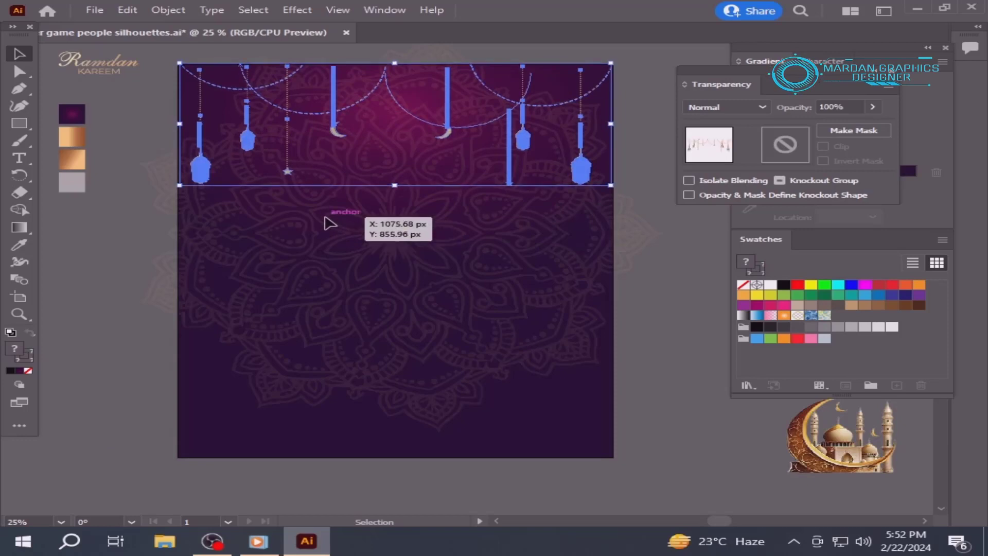
pyautogui.hotkey('ctrl', 'shift', 'a')
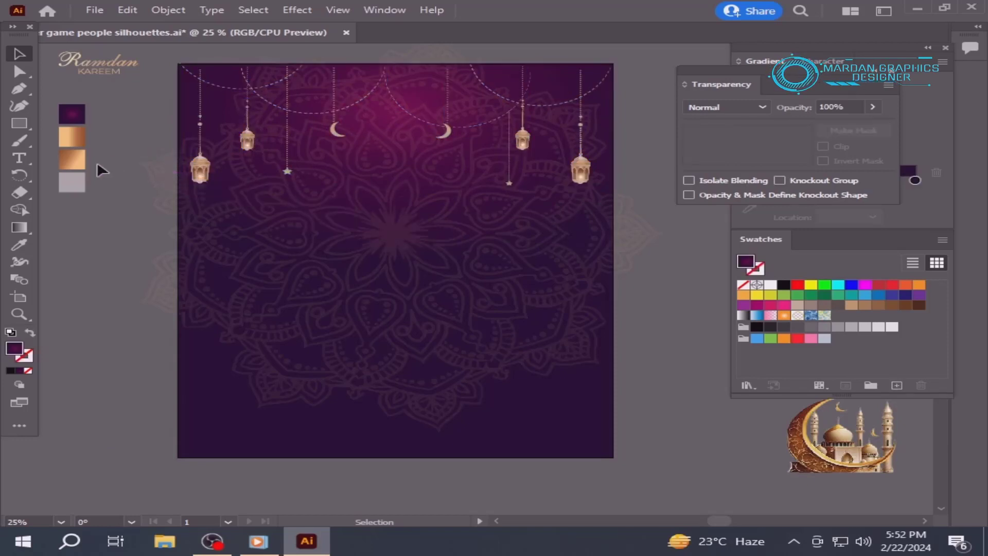
# Draw a freehand wavy line with the Pencil tool across the full width of the artboard's lower part.
pyautogui.click(20, 142)
pyautogui.moveTo(20, 148)
pyautogui.mouseDown()
pyautogui.moveTo(32, 138)
pyautogui.moveTo(139, 177)
pyautogui.mouseUp()
pyautogui.click(772, 285)
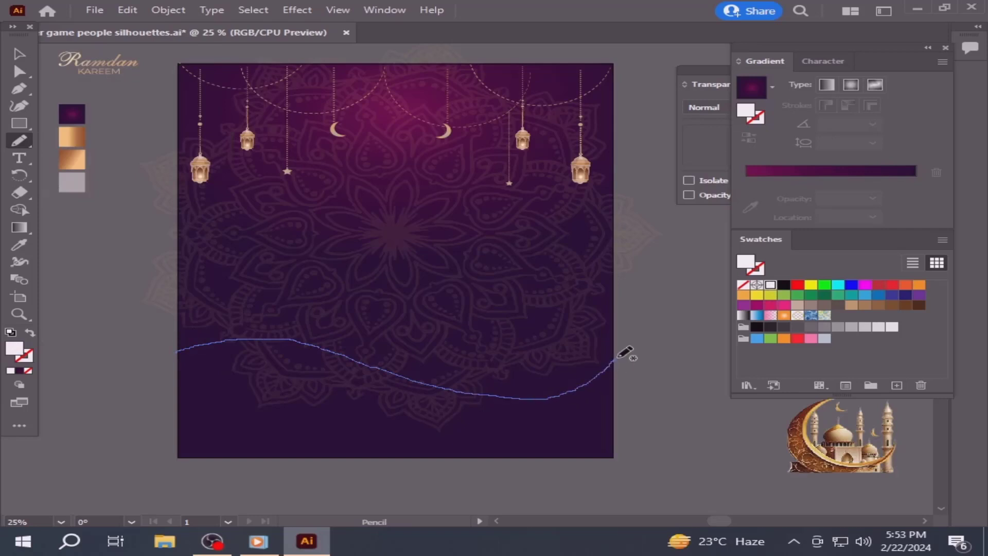
pyautogui.moveTo(618, 358); pyautogui.dragTo(619, 356)
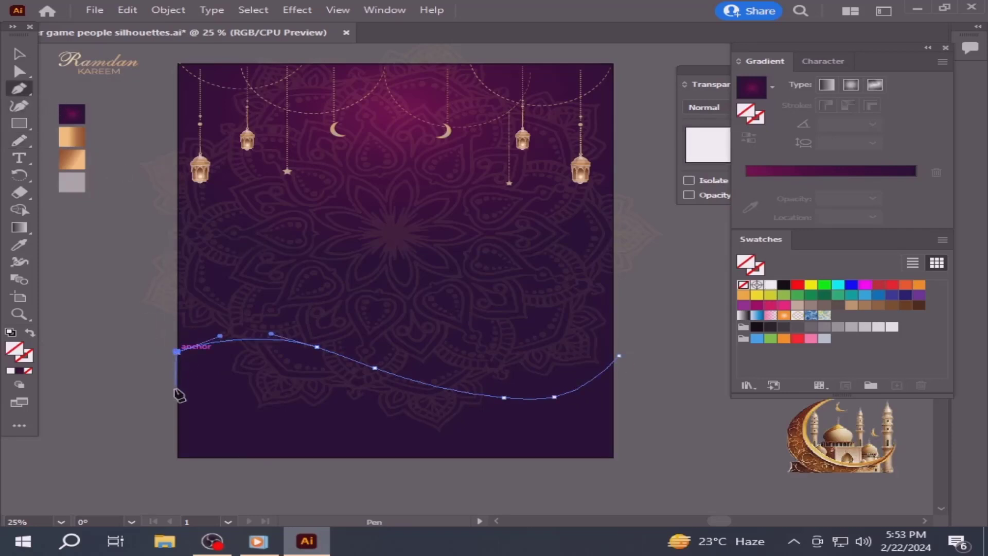
# Extend the wavy line with the Pen tool through both bottom artboard corners and up the right edge to enclose the area beneath it.
pyautogui.click(178, 457)
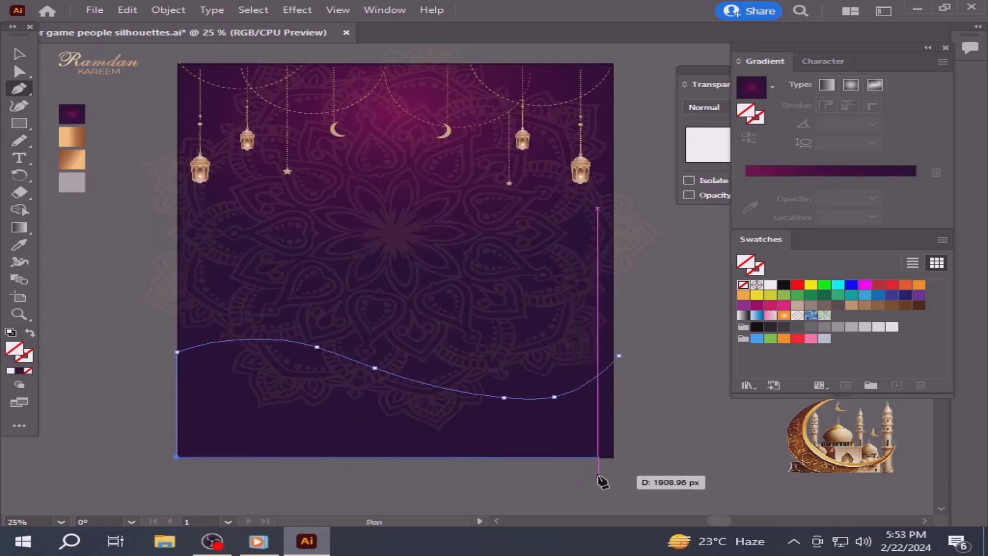
pyautogui.click(613, 457)
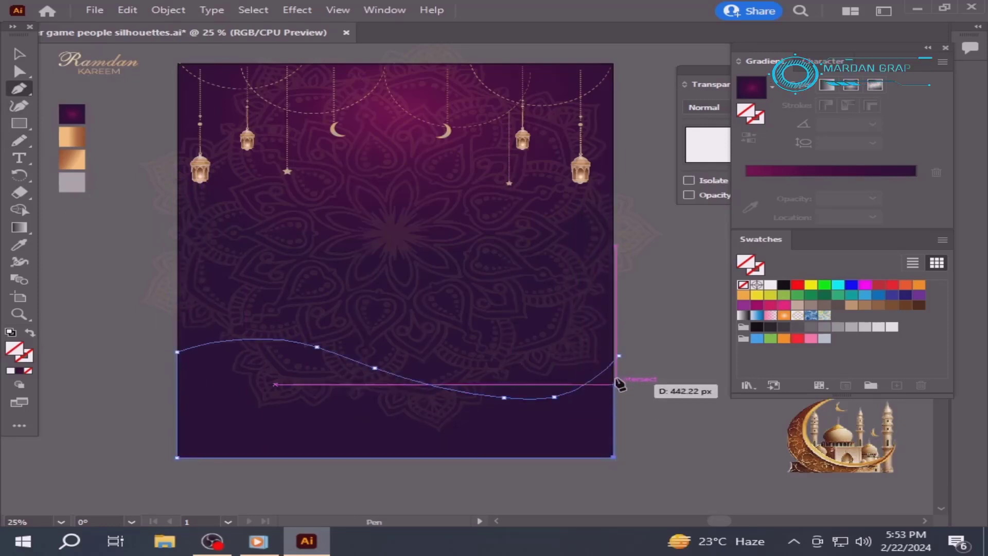
pyautogui.click(613, 362)
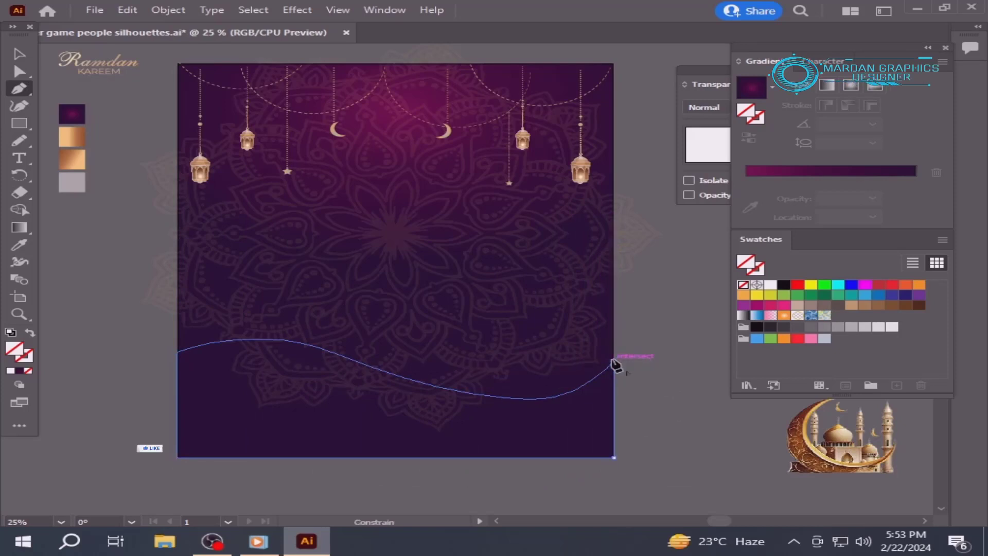
pyautogui.click(21, 54)
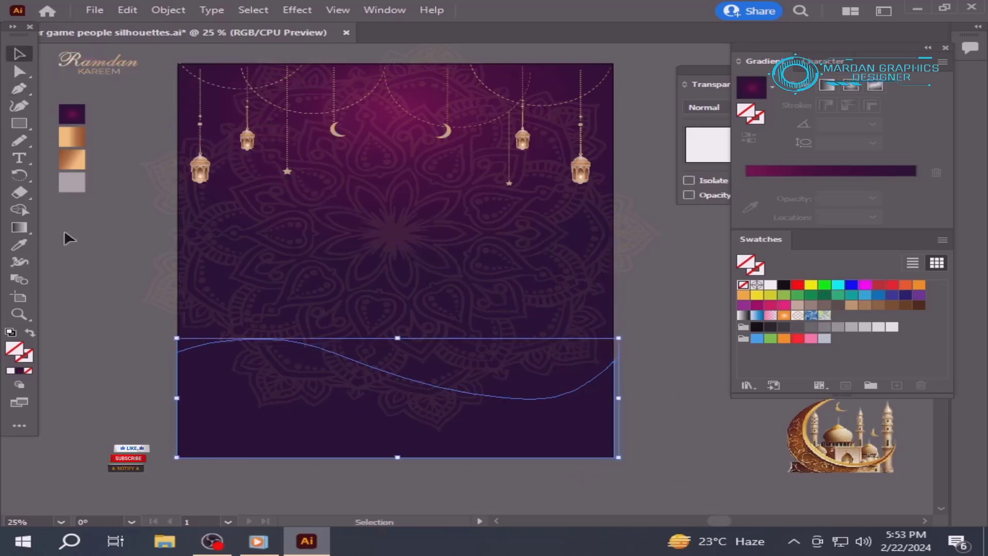
# Fill the wave with the light-to-brown gold gradient sampled from the color squares and narrow it slightly toward the artboard's right edge.
pyautogui.click(20, 244)
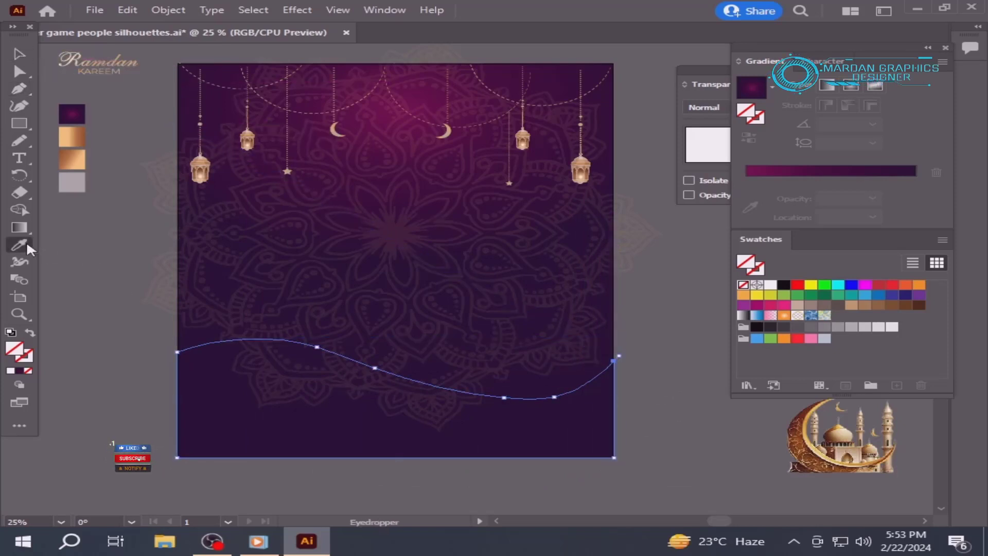
pyautogui.click(76, 144)
pyautogui.click(18, 56)
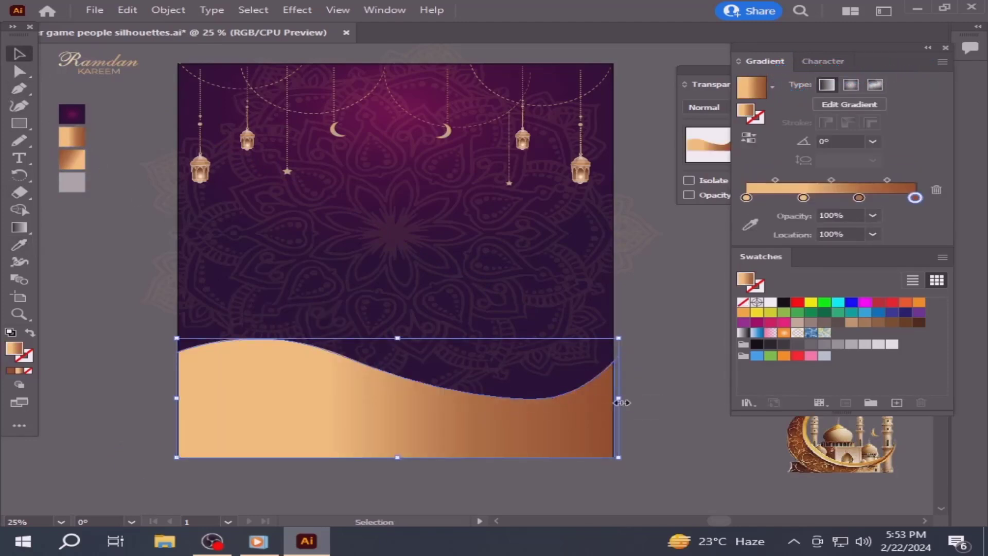
pyautogui.moveTo(620, 402); pyautogui.dragTo(616, 401)
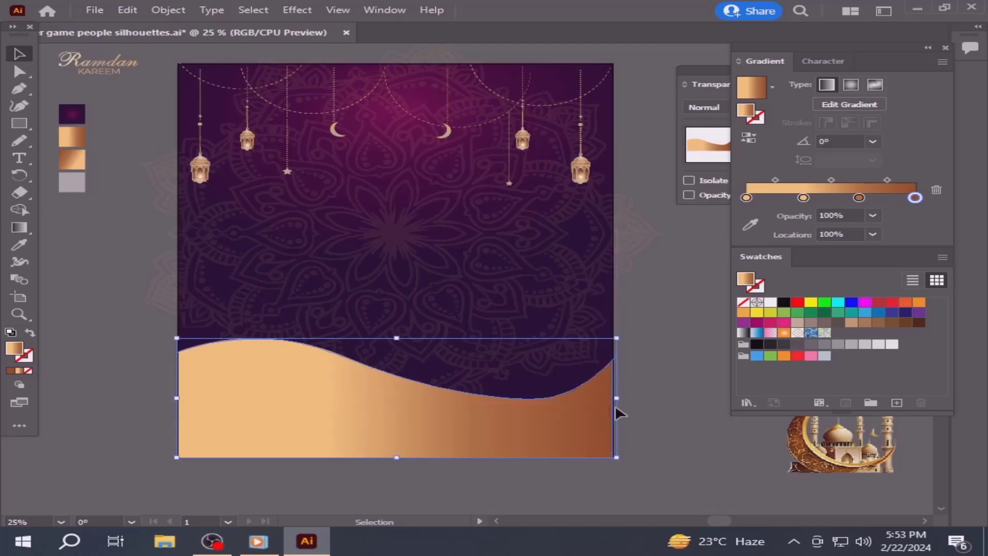
# Try to paste a copy of the gold wave directly behind it.
pyautogui.click(127, 11)
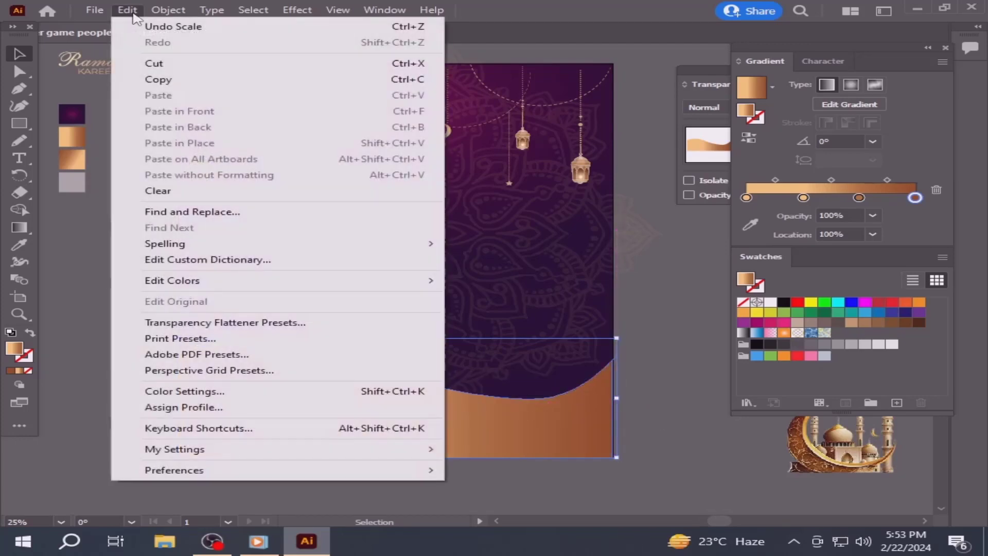
pyautogui.press('Escape')
pyautogui.click(128, 10)
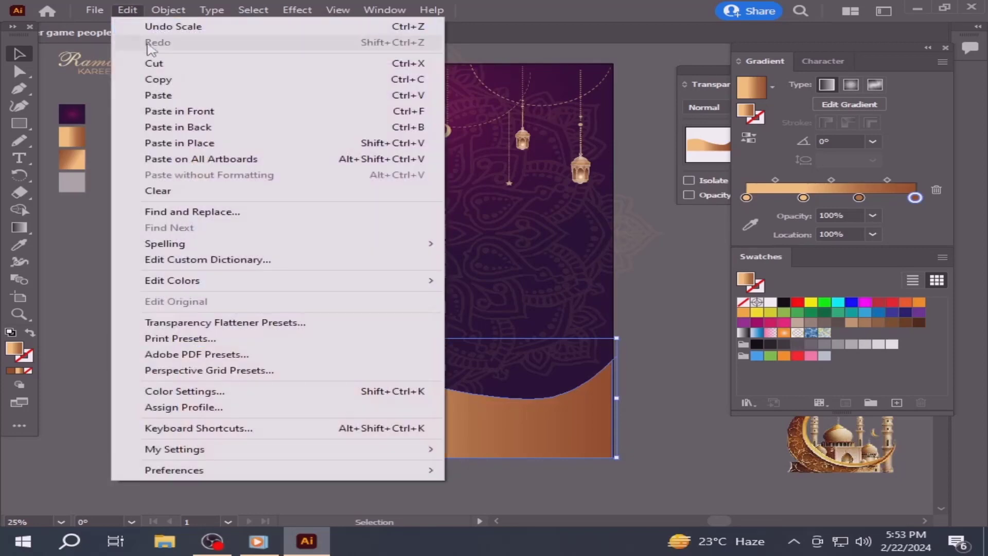
pyautogui.click(175, 126)
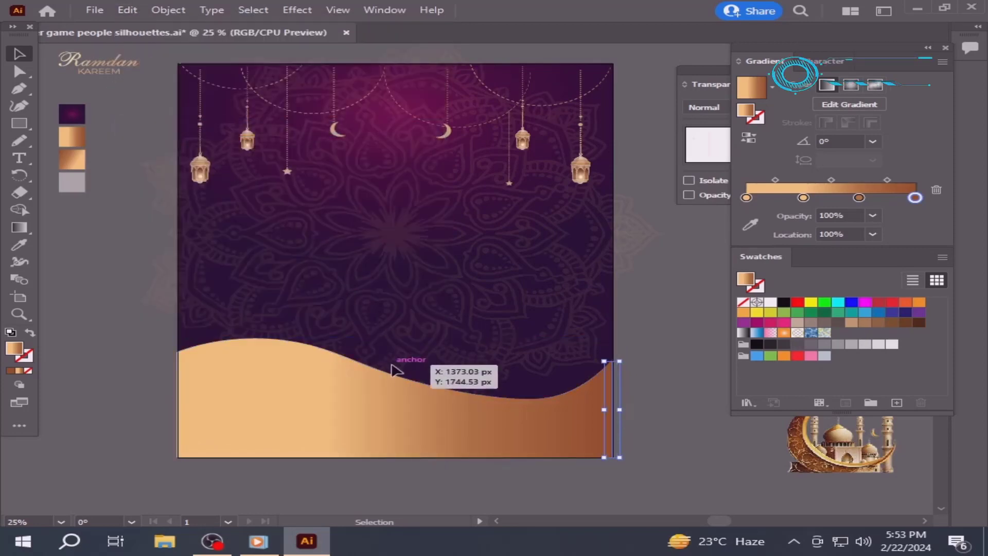
pyautogui.click(618, 417)
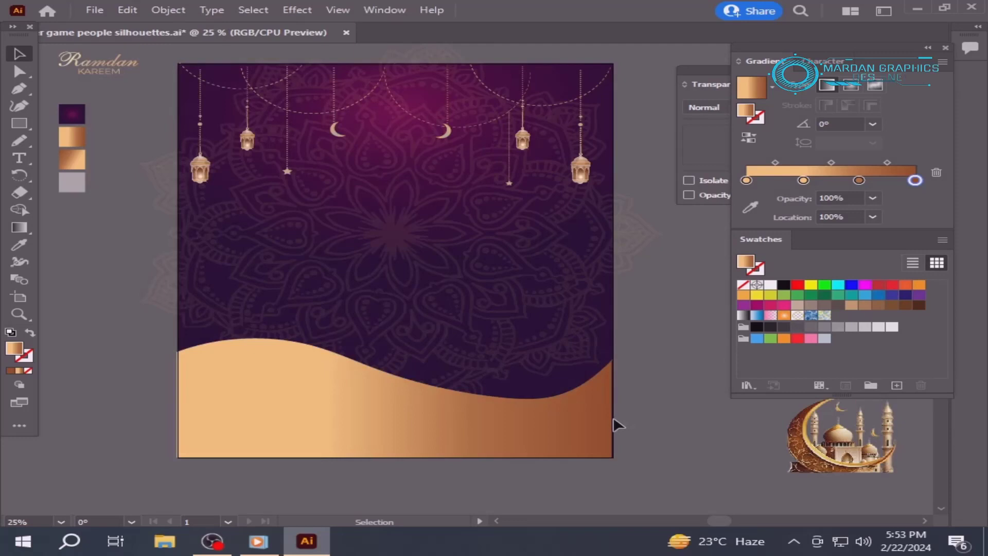
# Shift the gold wave slightly right and align its base with the artboard's bottom edge.
pyautogui.click(571, 420)
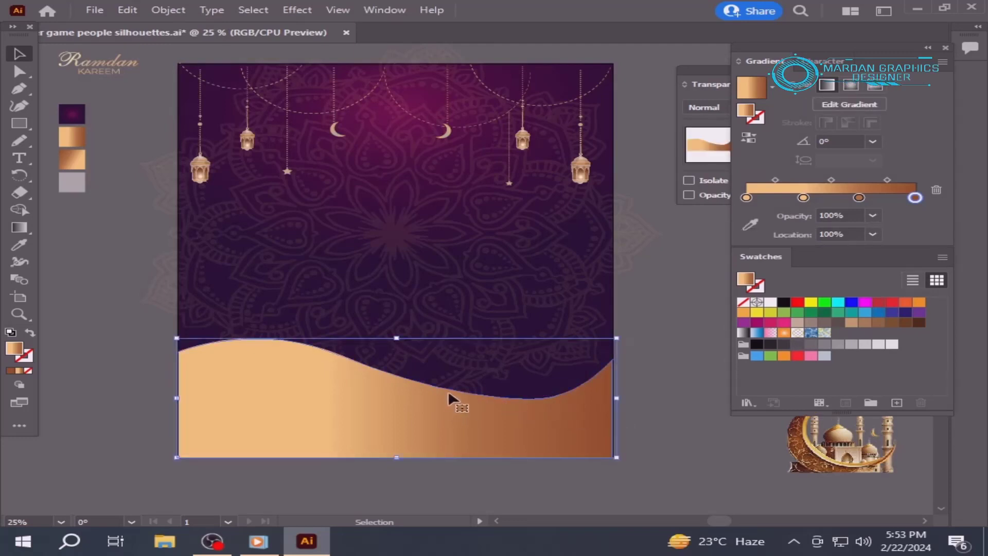
pyautogui.moveTo(412, 393)
pyautogui.mouseDown()
pyautogui.moveTo(410, 404)
pyautogui.moveTo(400, 391)
pyautogui.moveTo(412, 378)
pyautogui.moveTo(403, 397)
pyautogui.mouseUp()
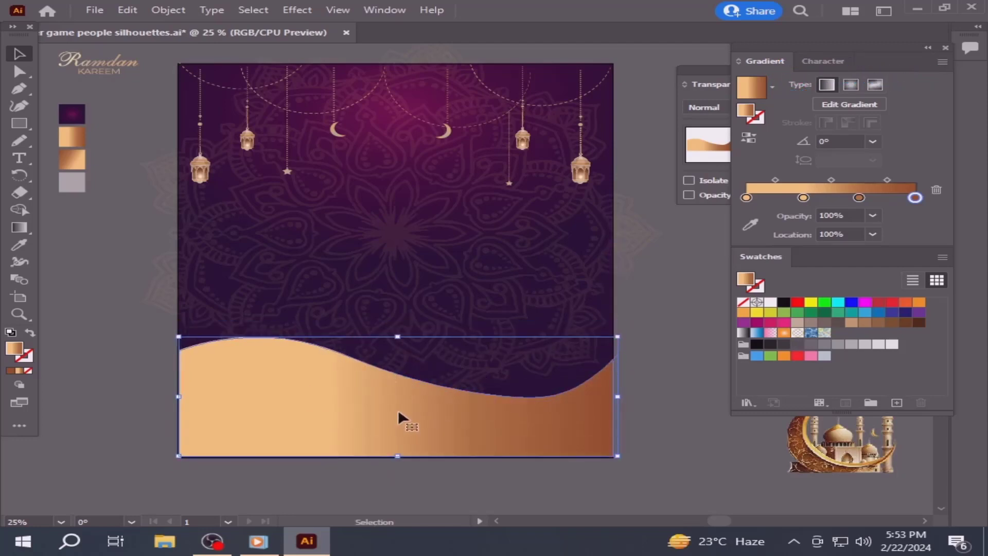
pyautogui.hotkey('shift', 'Down')
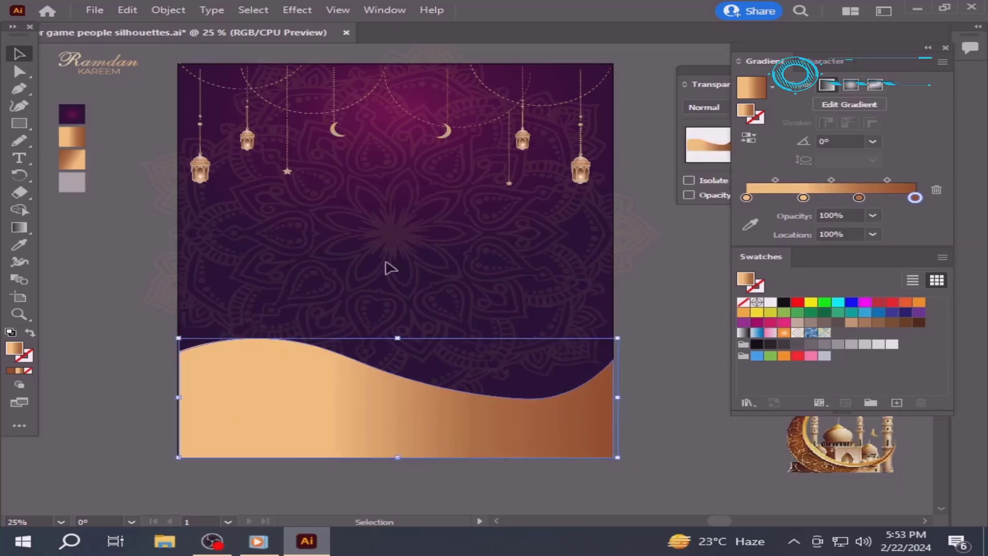
# Paste a copy of the gold wave behind the original and stretch its top edge slightly upward.
pyautogui.click(128, 10)
pyautogui.click(149, 80)
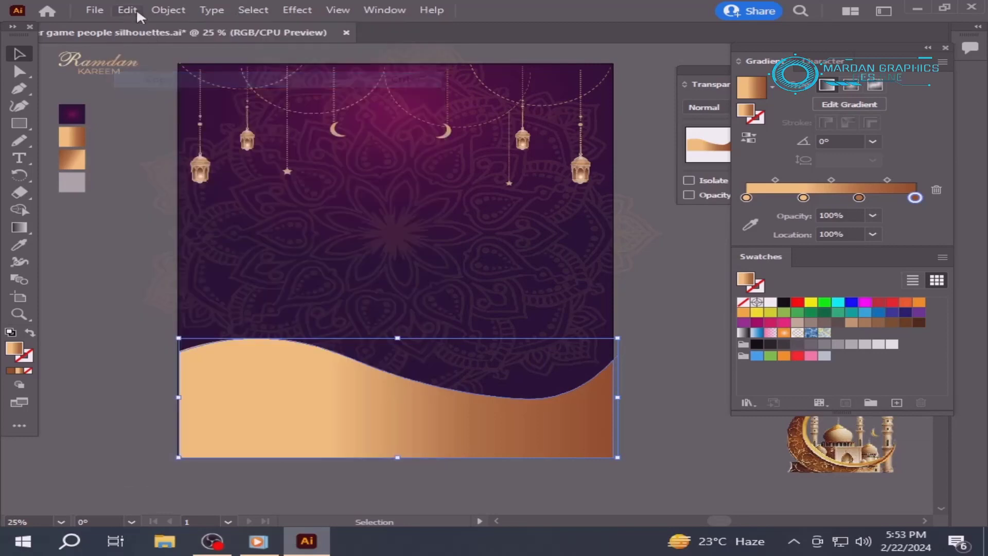
pyautogui.click(137, 12)
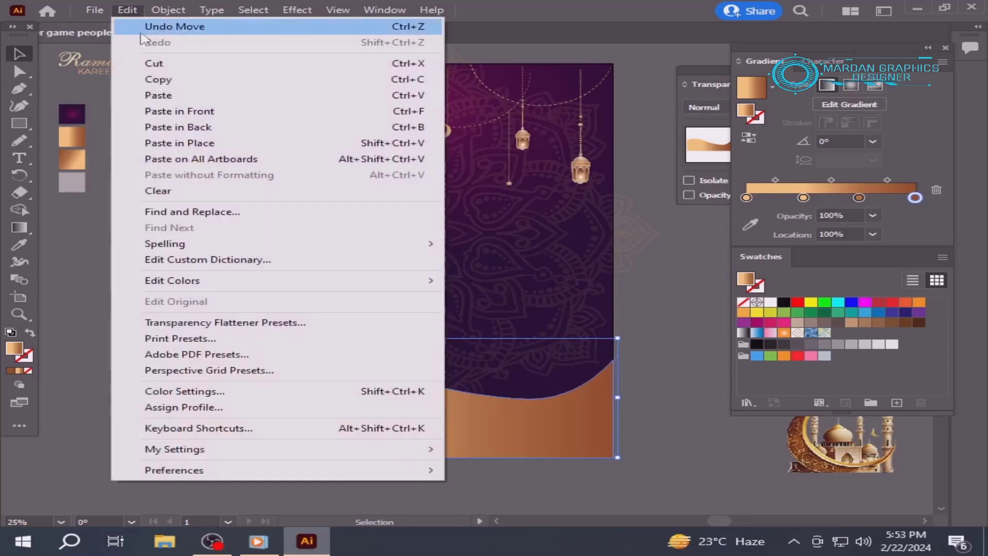
pyautogui.click(179, 128)
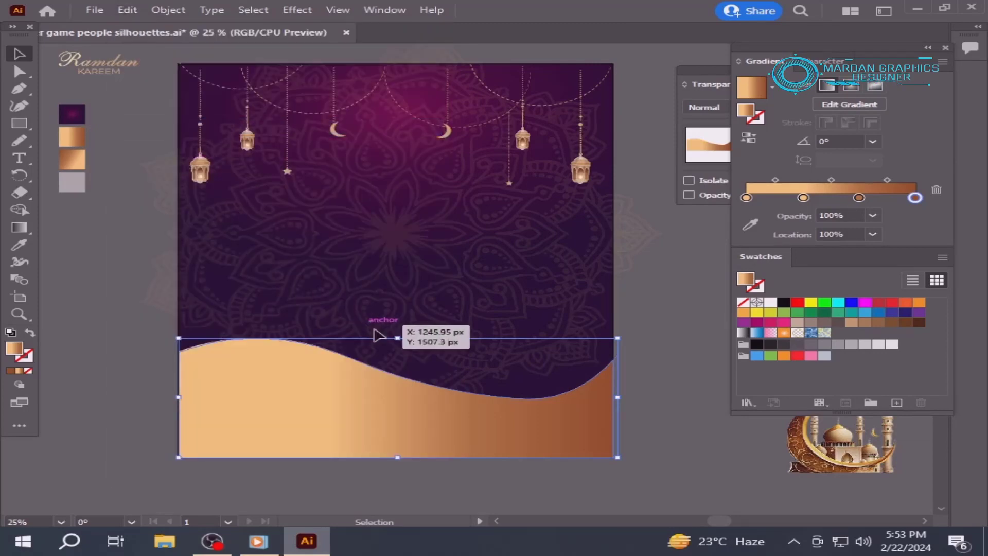
pyautogui.moveTo(397, 338); pyautogui.dragTo(398, 333)
# Fill the rear wave copy with the reversed brown-to-light gold gradient sampled from the color squares.
pyautogui.click(19, 244)
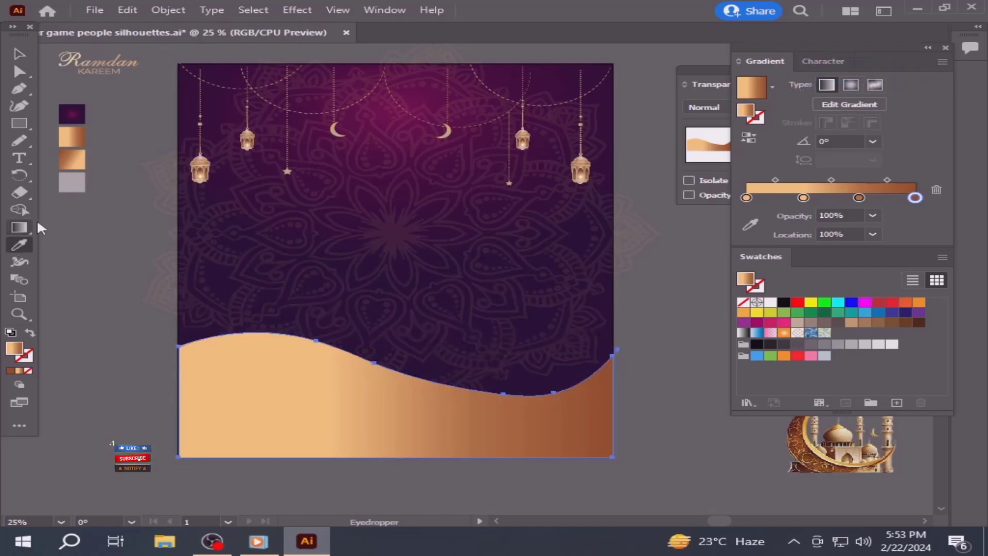
pyautogui.click(83, 153)
pyautogui.click(17, 55)
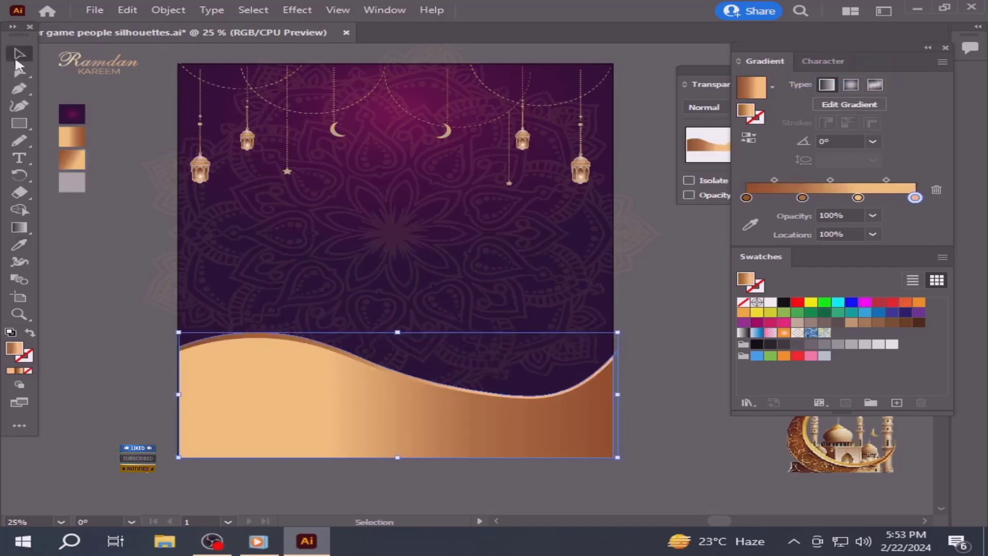
pyautogui.click(80, 250)
# Paste a copy of the brown-to-light wave behind it as a third layer.
pyautogui.click(355, 361)
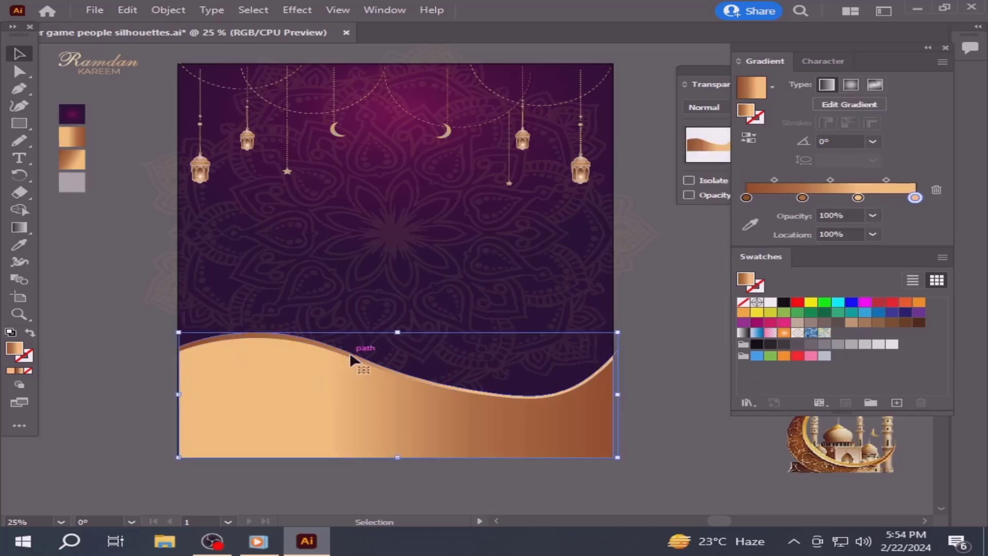
pyautogui.click(131, 10)
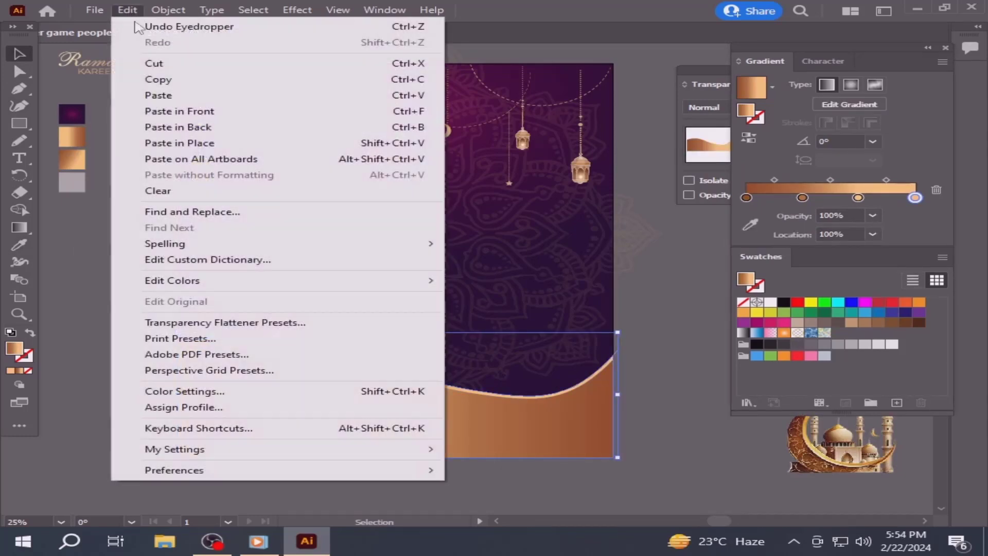
pyautogui.click(157, 84)
pyautogui.click(132, 11)
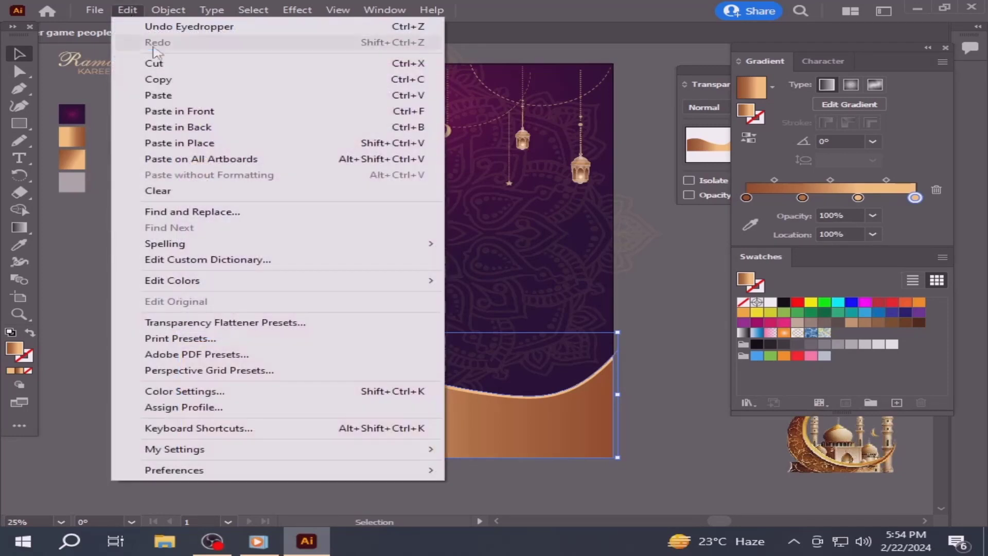
pyautogui.click(203, 127)
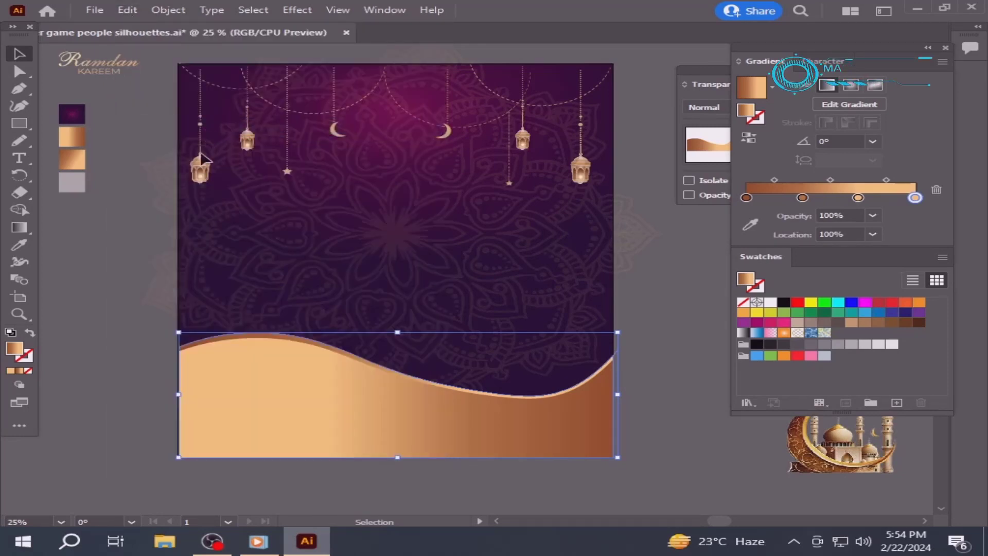
# Fill the rearmost wave with the sampled grey and stretch its top edge slightly above the brown band.
pyautogui.click(19, 245)
pyautogui.click(71, 182)
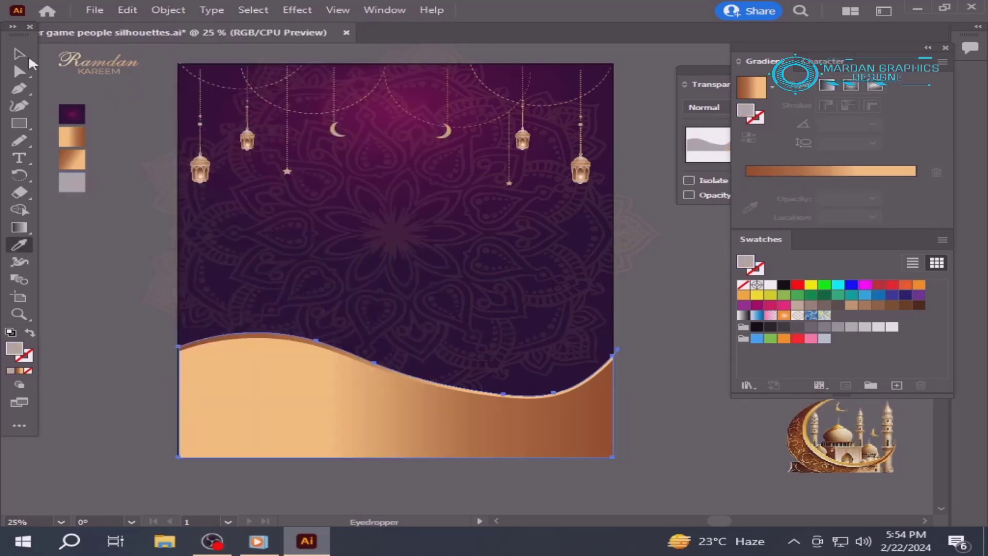
pyautogui.press('v')
pyautogui.moveTo(397, 332); pyautogui.dragTo(397, 328)
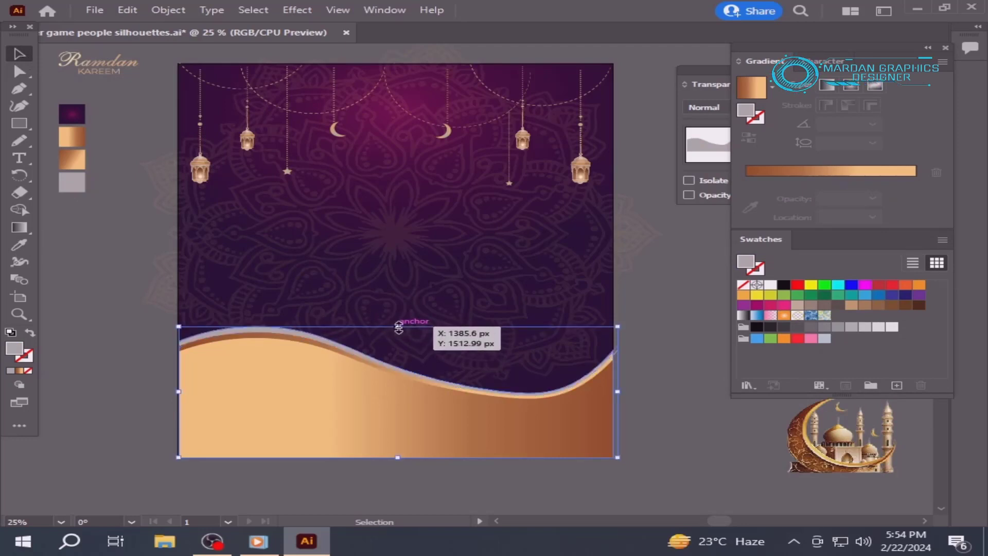
pyautogui.moveTo(399, 328); pyautogui.dragTo(404, 331)
# Select all three wave shapes and group them.
pyautogui.click(645, 413)
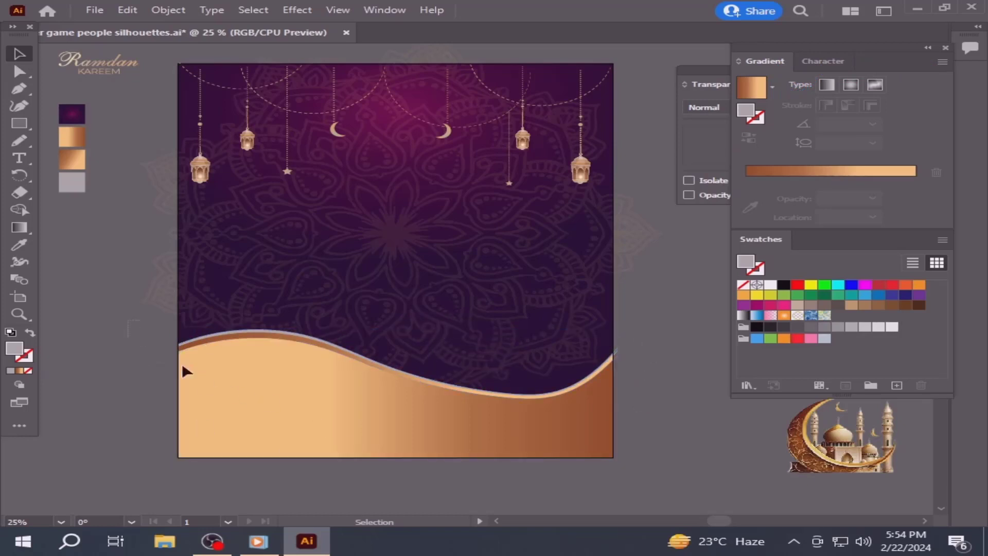
pyautogui.moveTo(381, 424); pyautogui.dragTo(384, 415)
pyautogui.rightClick(384, 415)
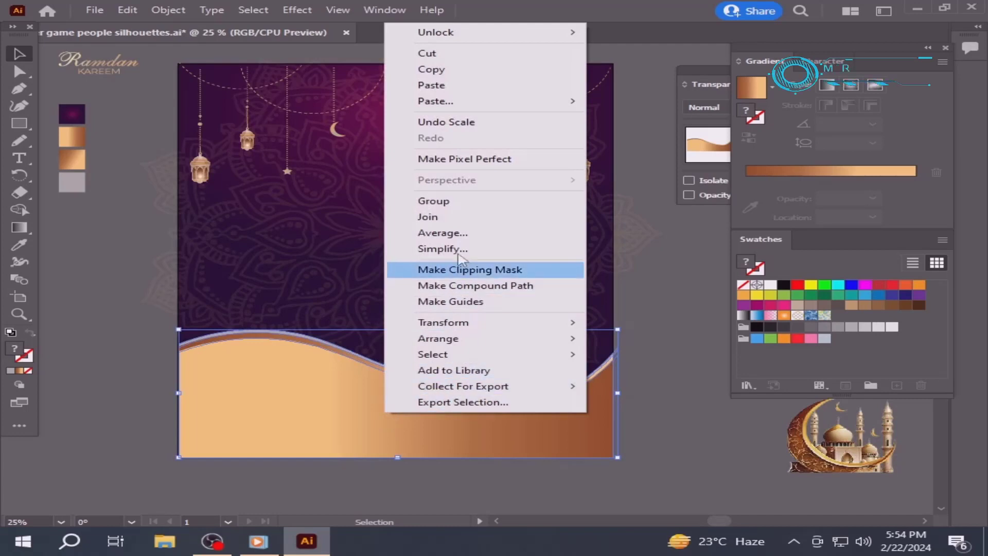
pyautogui.click(451, 203)
pyautogui.click(641, 401)
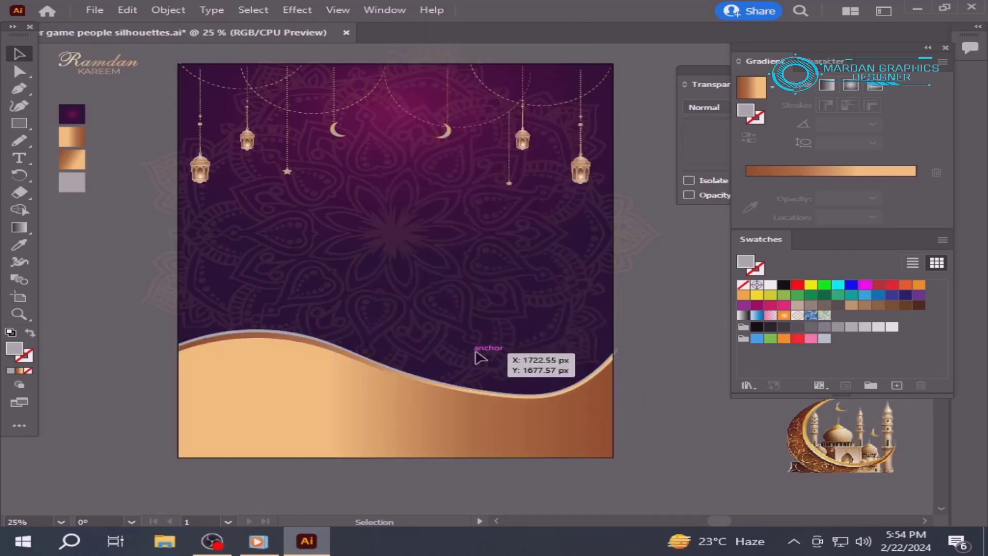
# Move the mosque and crescent image onto the left part of the wave and bring it to the front.
pyautogui.click(825, 460)
pyautogui.moveTo(824, 458); pyautogui.dragTo(284, 326)
pyautogui.rightClick(282, 326)
pyautogui.moveTo(379, 230)
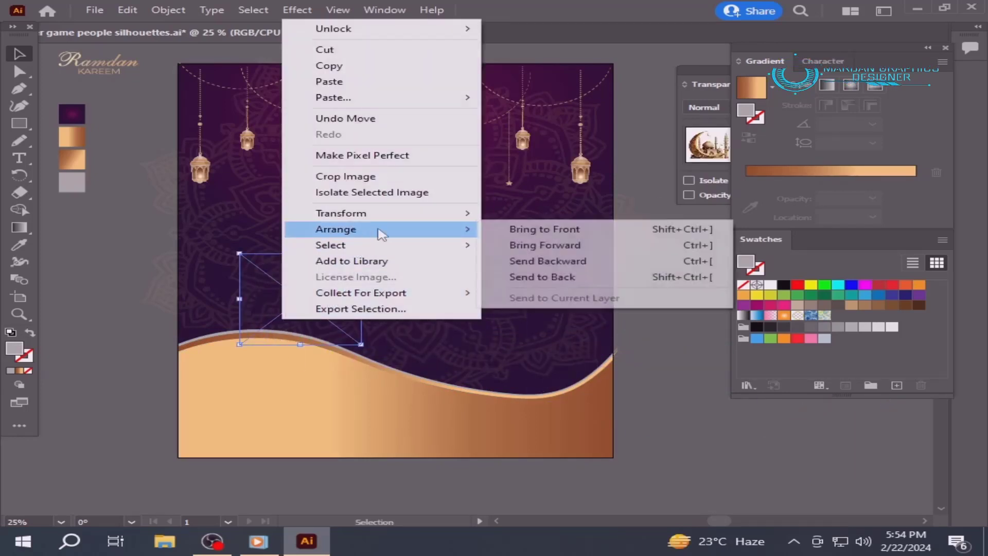
pyautogui.click(522, 235)
# Enlarge the mosque and crescent image and position it over the wave's left crest.
pyautogui.moveTo(335, 320); pyautogui.dragTo(283, 330)
pyautogui.moveTo(338, 347); pyautogui.dragTo(457, 409)
pyautogui.moveTo(334, 381); pyautogui.dragTo(325, 359)
# Bring the grouped wave base to the front so it overlaps the lower part of the mosque artwork.
pyautogui.click(501, 433)
pyautogui.rightClick(501, 434)
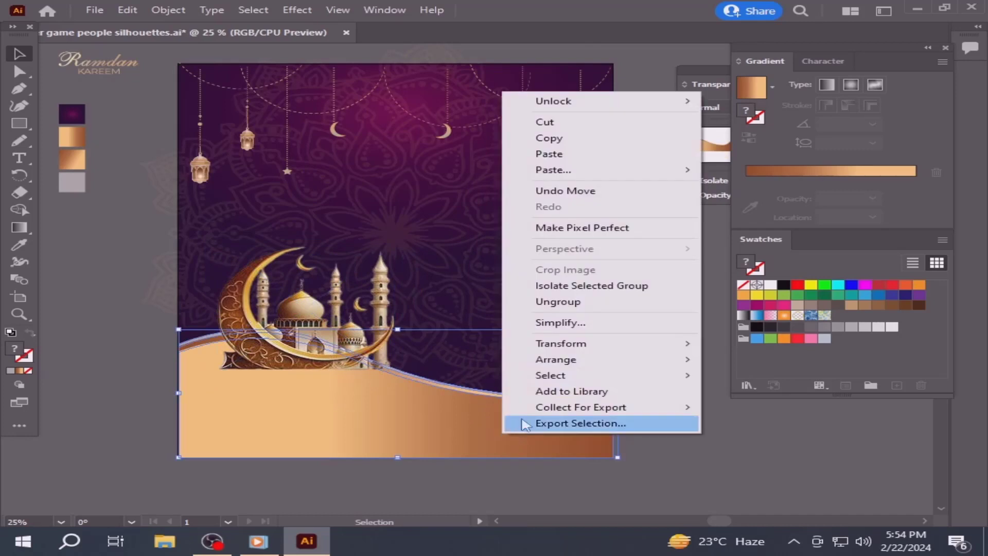
pyautogui.moveTo(566, 360)
pyautogui.click(743, 360)
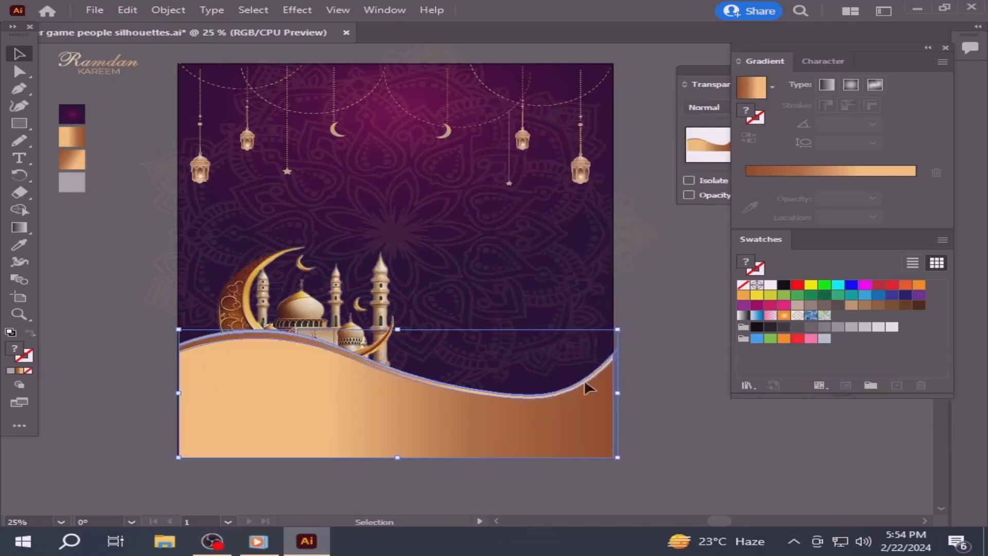
# Enlarge the mosque and crescent image slightly and position it just behind the wave's left crest.
pyautogui.moveTo(335, 354); pyautogui.dragTo(315, 296)
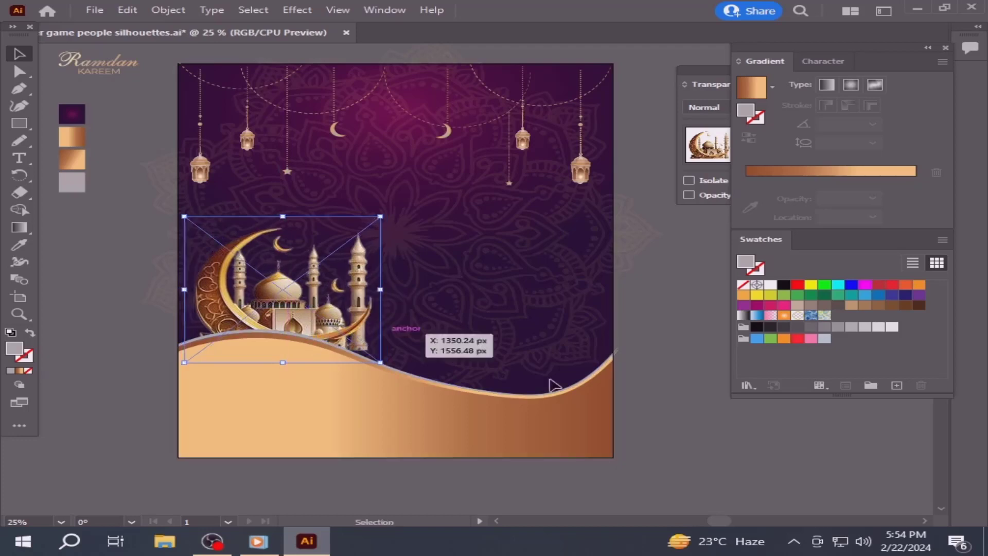
pyautogui.moveTo(381, 218); pyautogui.dragTo(409, 194)
pyautogui.moveTo(341, 307); pyautogui.dragTo(348, 330)
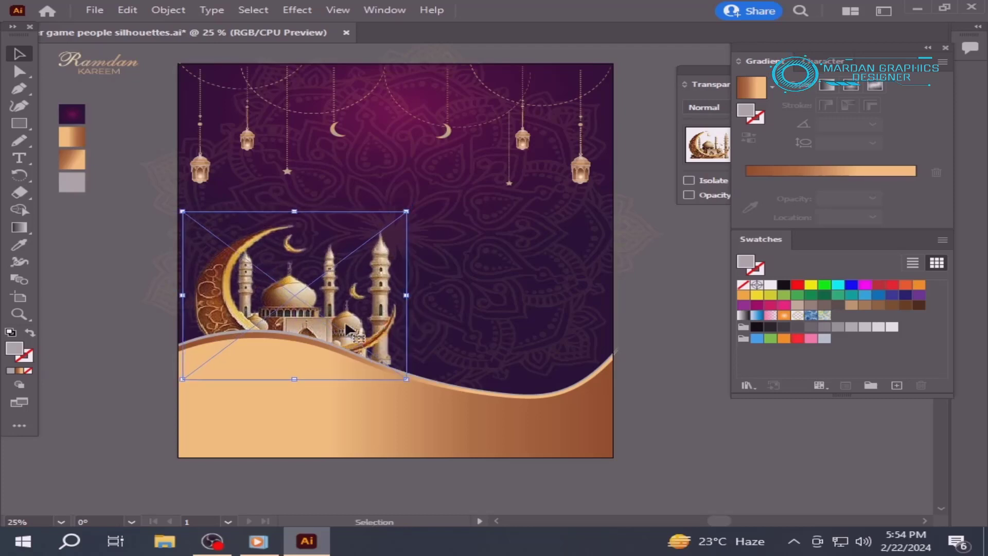
pyautogui.click(123, 237)
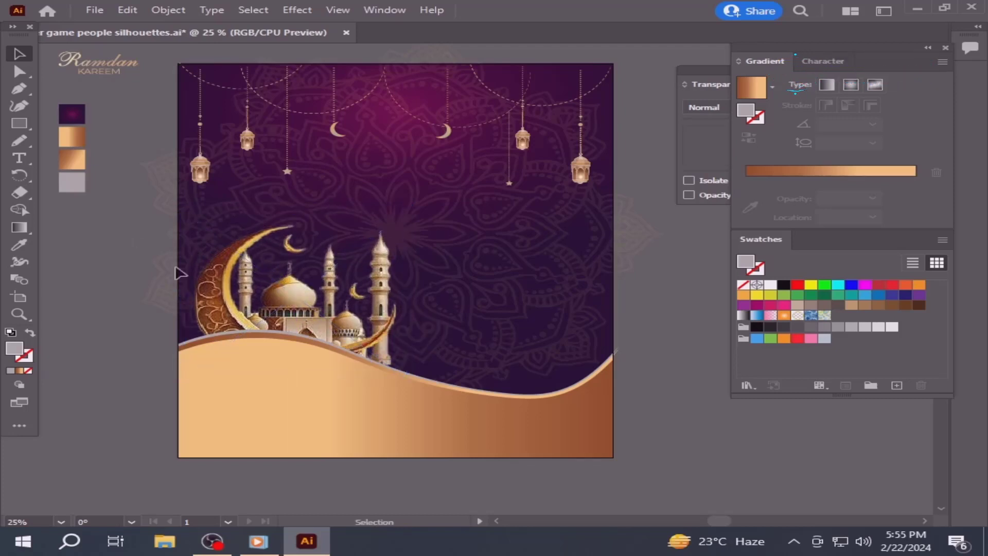
# Move the Ramdan Kareem lettering onto the poster beside the mosque and bring it to the front.
pyautogui.moveTo(98, 70); pyautogui.dragTo(493, 303)
pyautogui.rightClick(464, 286)
pyautogui.moveTo(517, 452)
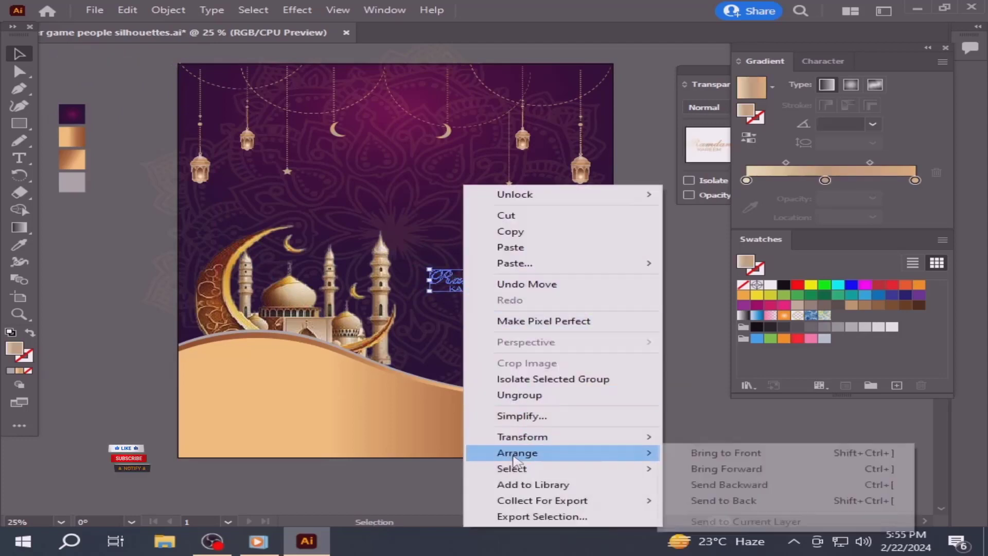
pyautogui.click(674, 452)
# Enlarge the Ramdan Kareem lettering and position it between the mosque and the poster's right edge, just above the wave.
pyautogui.moveTo(509, 291); pyautogui.dragTo(641, 344)
pyautogui.moveTo(584, 269); pyautogui.dragTo(526, 335)
pyautogui.click(644, 335)
pyautogui.click(657, 310)
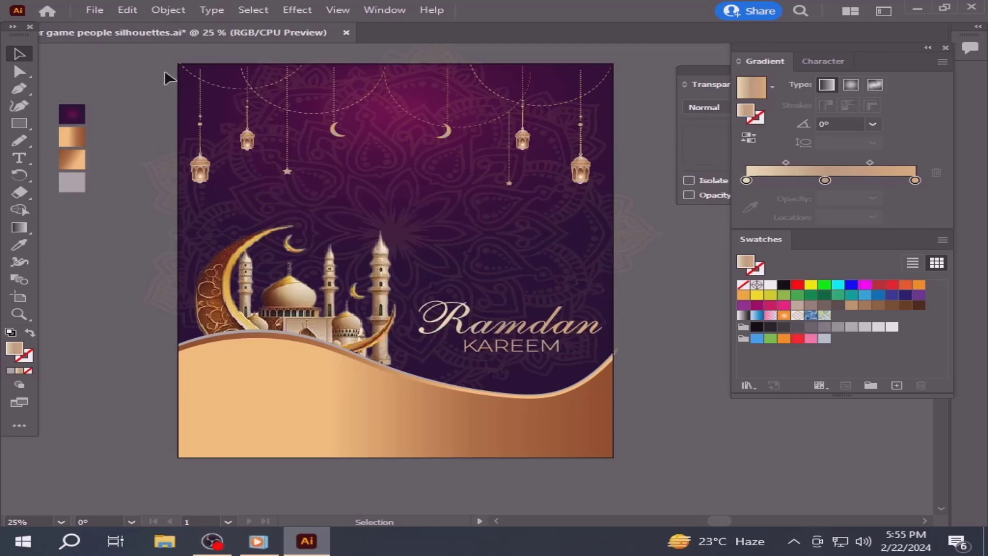
# Unlock all locked artwork and clear the selection.
pyautogui.click(168, 9)
pyautogui.click(260, 121)
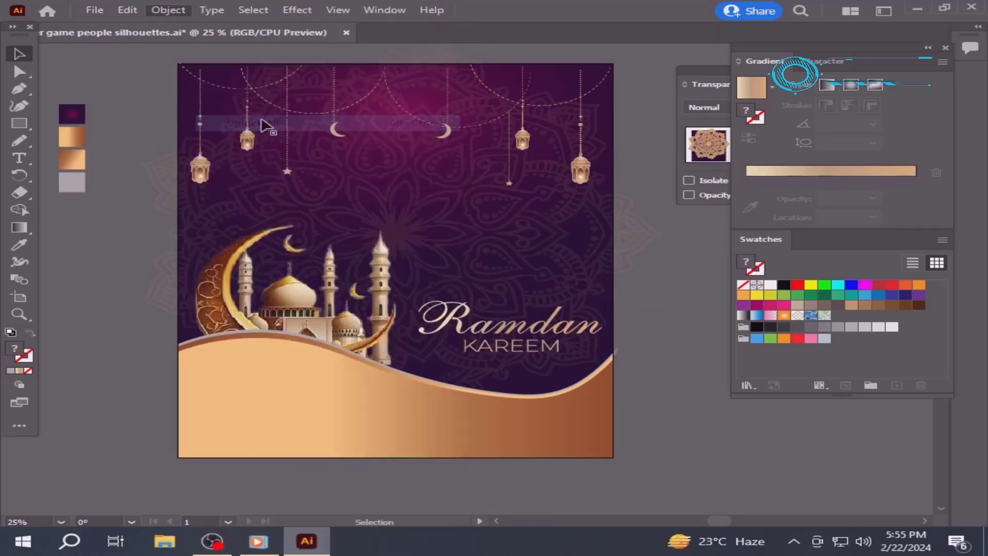
pyautogui.click(93, 233)
# Draw a rectangle over the whole artboard and align its top edge with the artboard's edge.
pyautogui.click(19, 123)
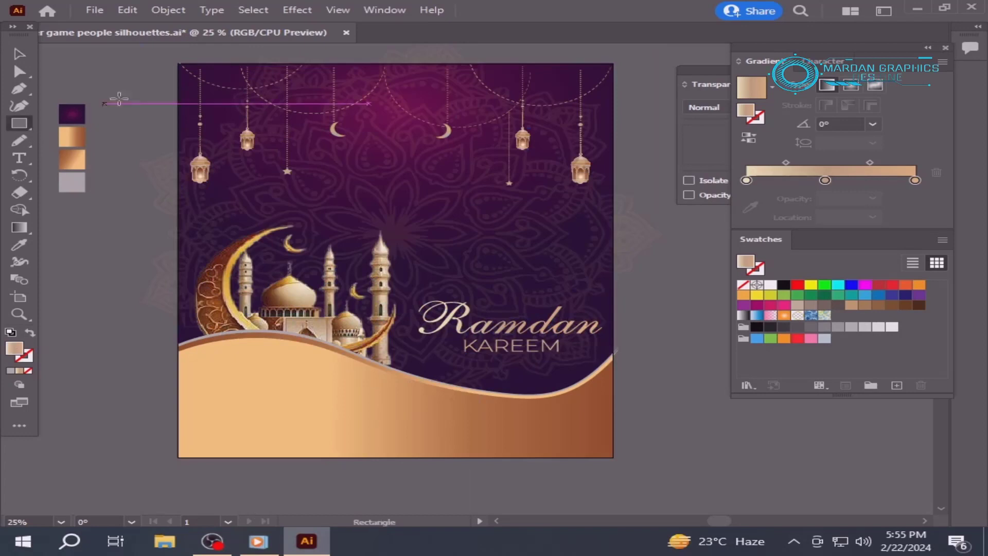
pyautogui.moveTo(179, 61); pyautogui.dragTo(612, 457)
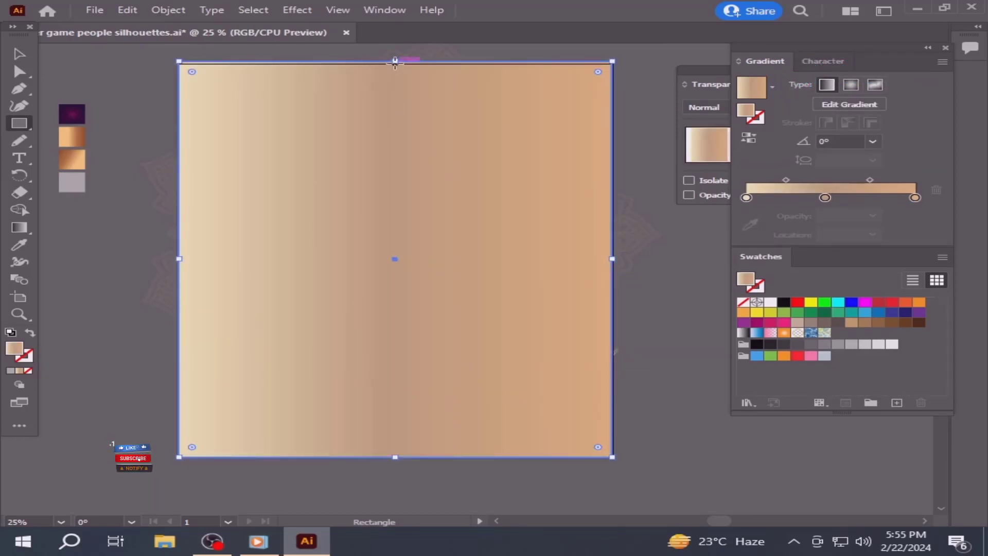
pyautogui.moveTo(397, 62); pyautogui.dragTo(391, 63)
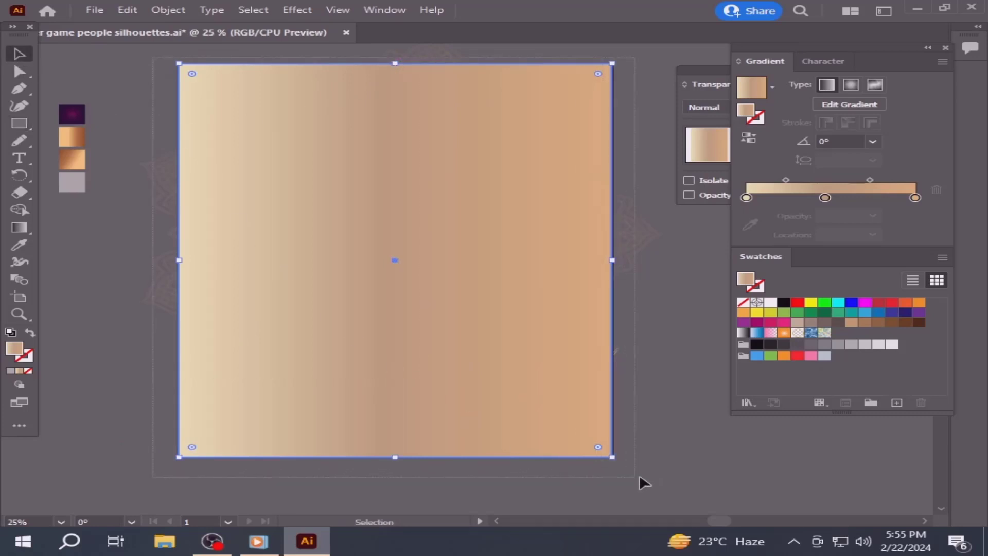
# Select all the poster artwork with the covering rectangle and make a clipping mask.
pyautogui.moveTo(640, 474); pyautogui.dragTo(424, 255)
pyautogui.rightClick(424, 257)
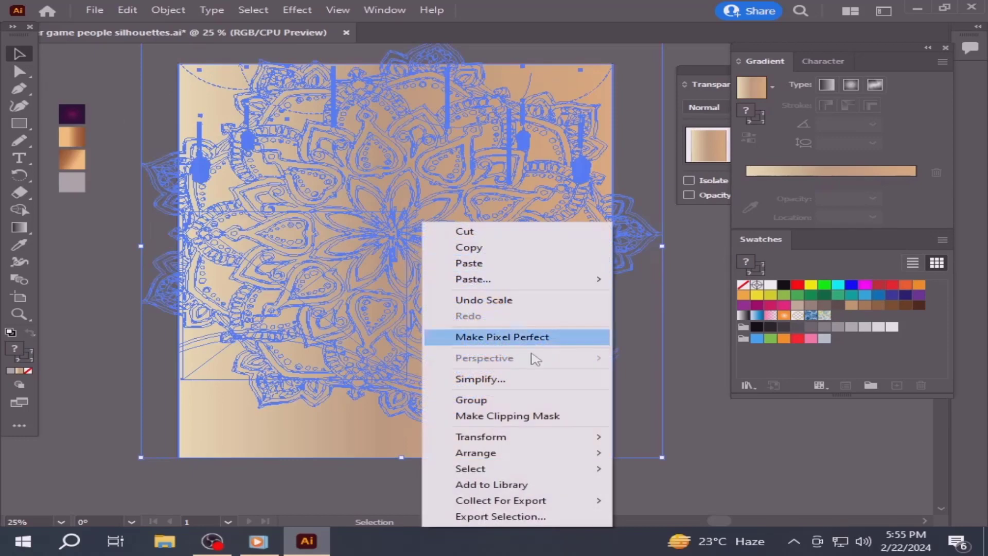
pyautogui.click(530, 416)
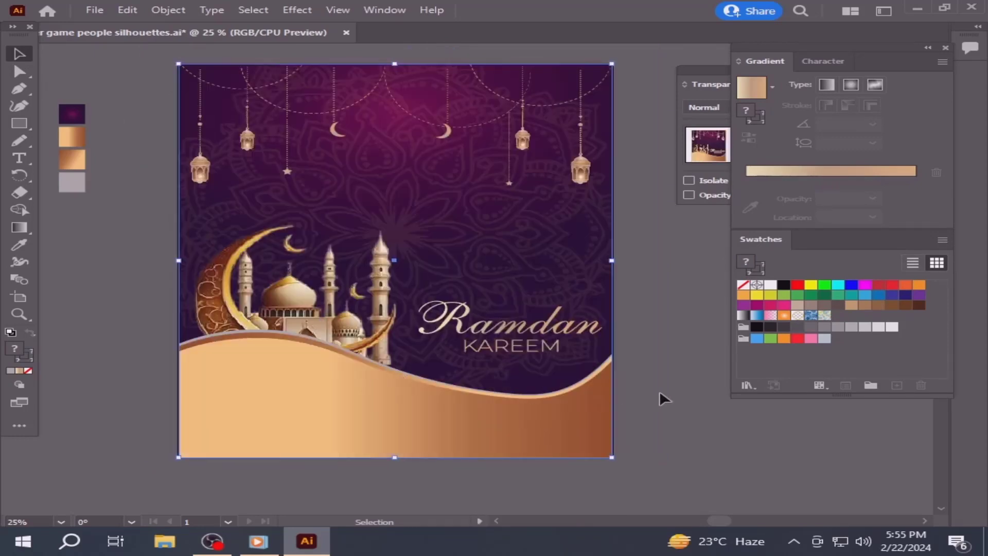
pyautogui.click(648, 379)
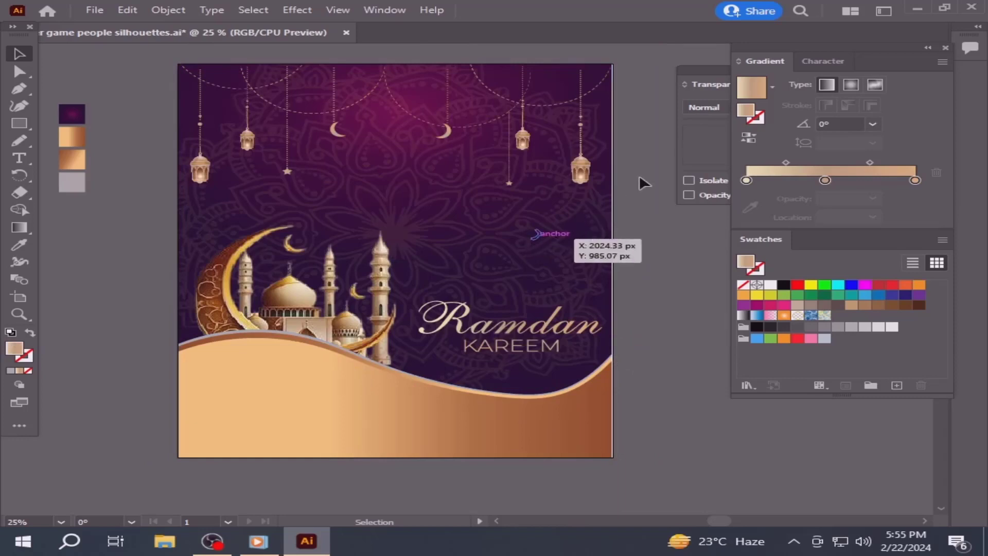
pyautogui.click(233, 391)
pyautogui.click(161, 406)
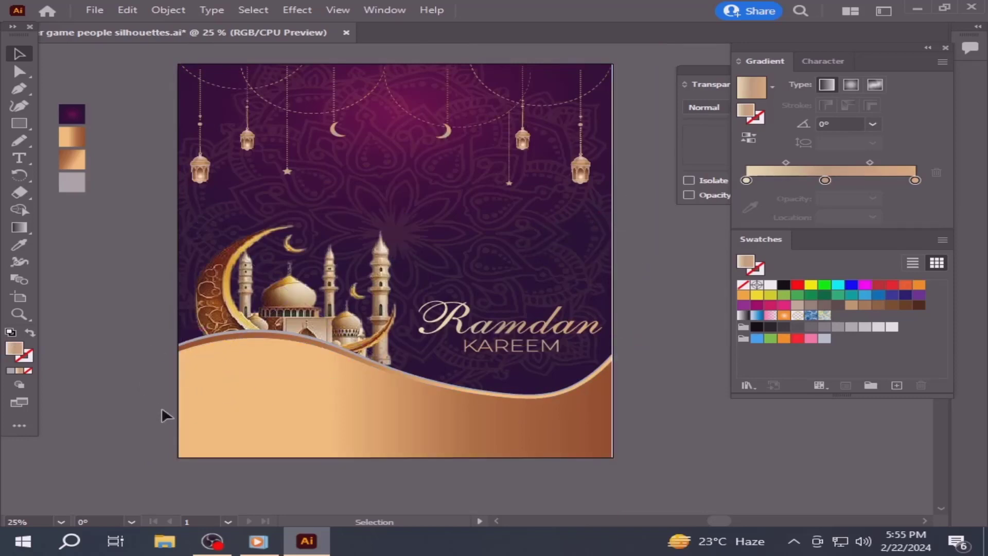